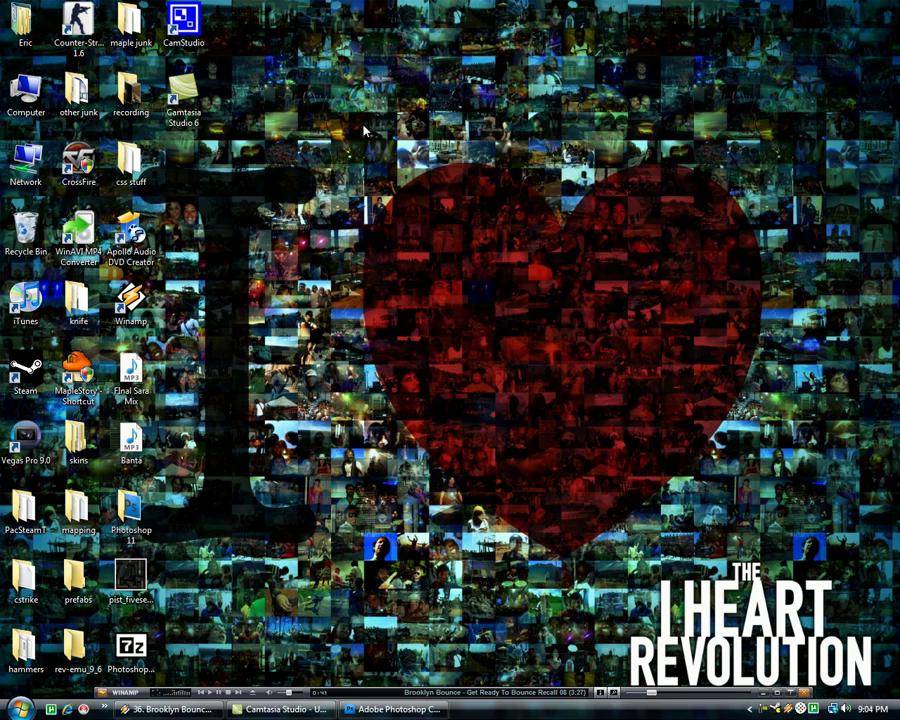
# Step: Launch GCFScape from the Start menu and move its window a little higher
pyautogui.moveTo(763, 446); pyautogui.dragTo(372, 137)
pyautogui.moveTo(748, 558); pyautogui.dragTo(230, 110)
pyautogui.press('super')
pyautogui.click(48, 540)
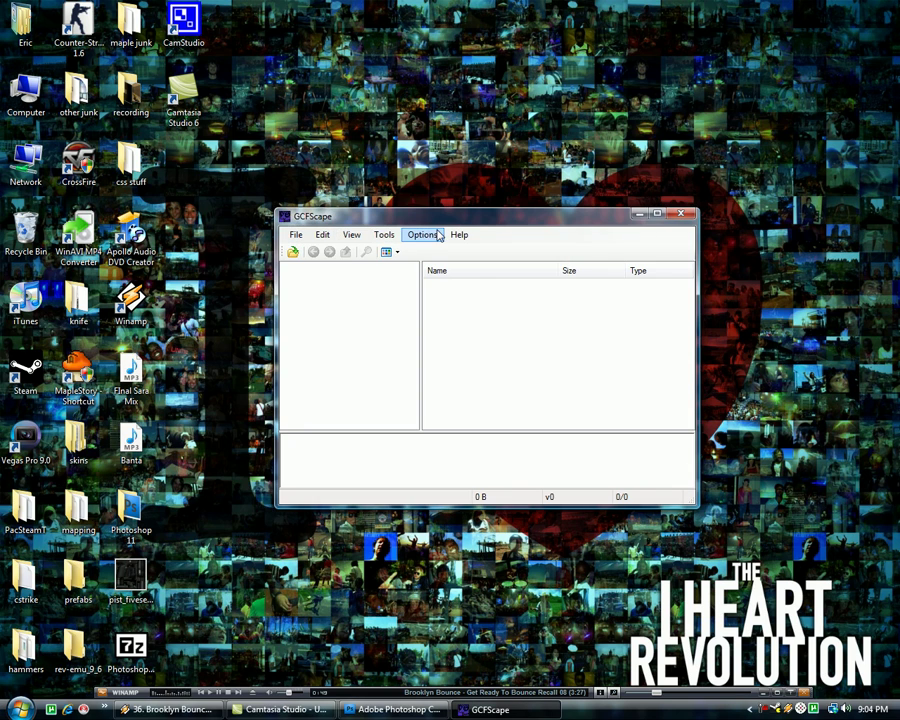
pyautogui.moveTo(437, 224); pyautogui.dragTo(430, 200)
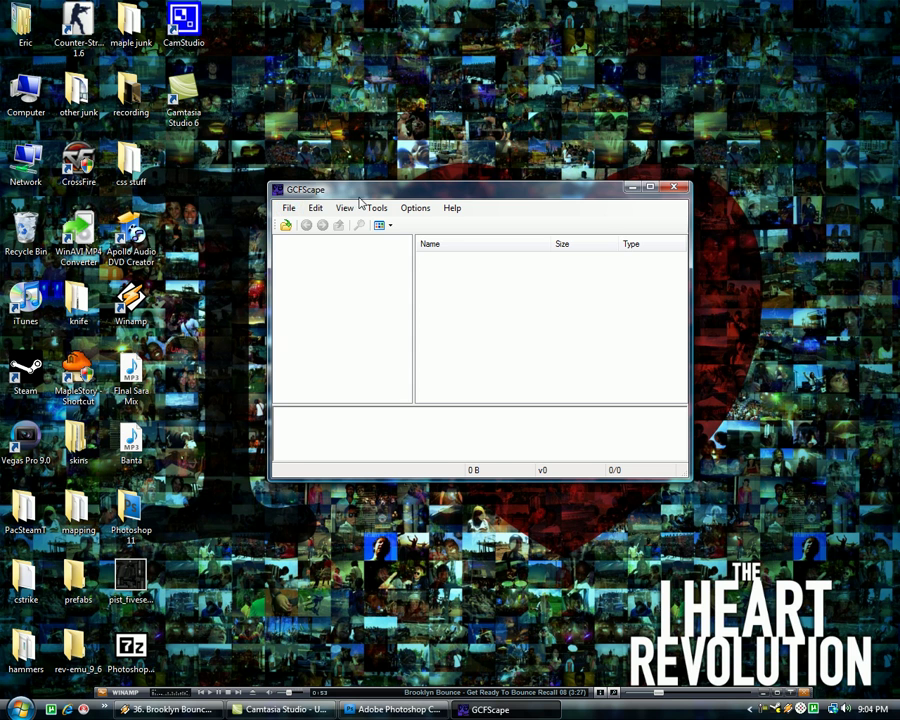
# Step: Begin opening a package file, browsing into C:\Program Files\Steam
pyautogui.click(287, 211)
pyautogui.click(307, 224)
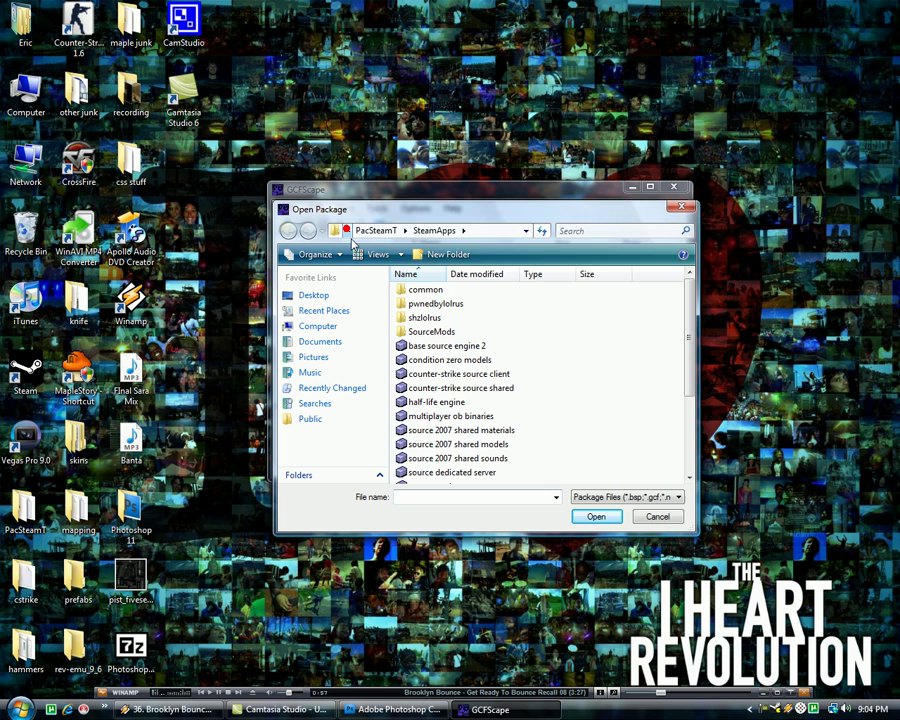
pyautogui.click(349, 231)
pyautogui.click(374, 262)
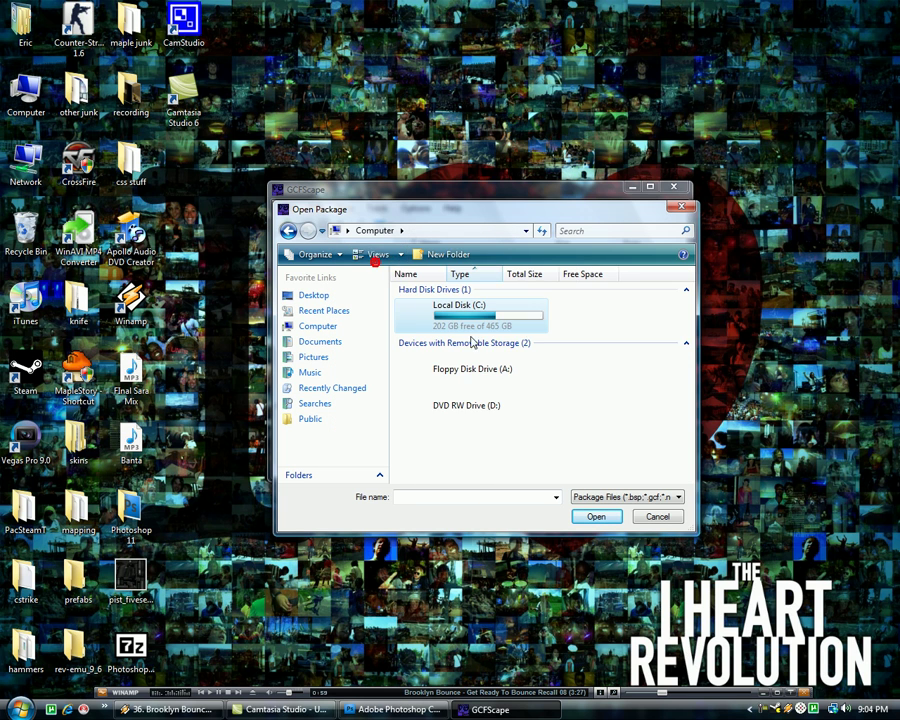
pyautogui.doubleClick(488, 318)
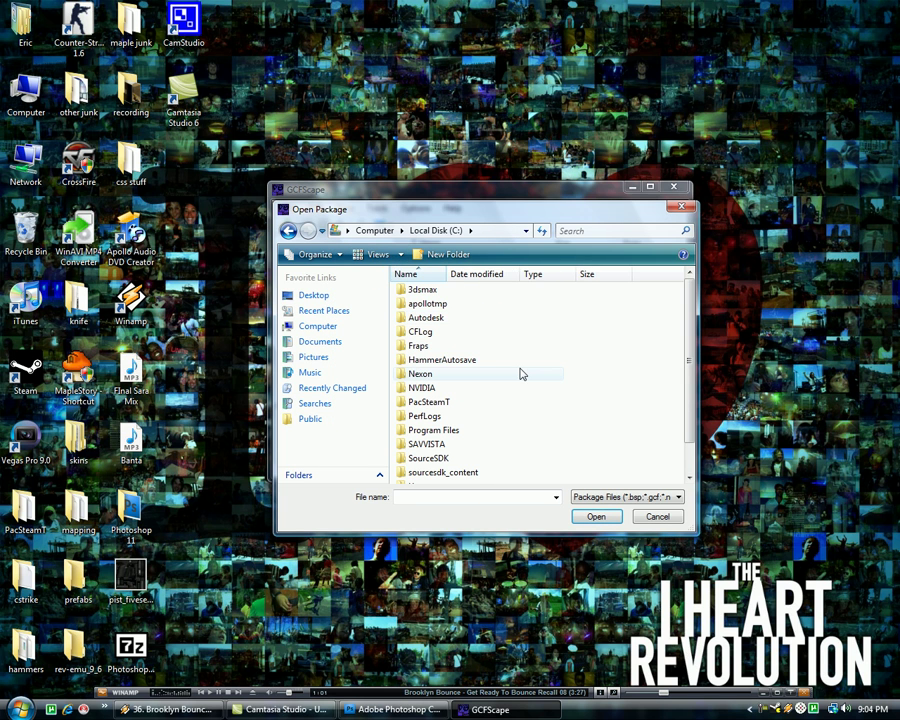
pyautogui.doubleClick(478, 430)
pyautogui.scroll(-10, 500, 420)
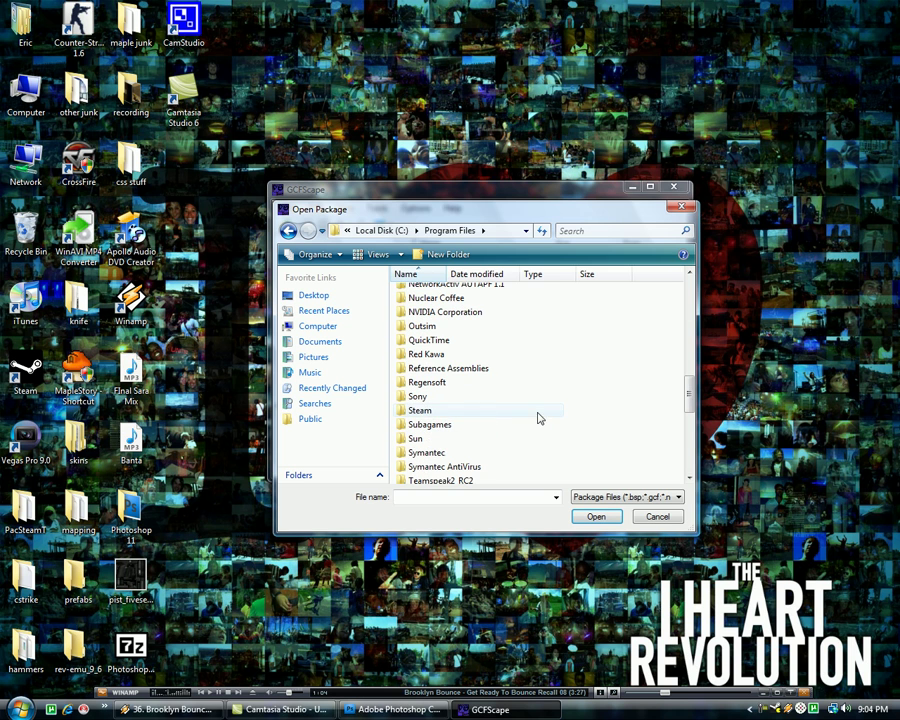
pyautogui.doubleClick(420, 411)
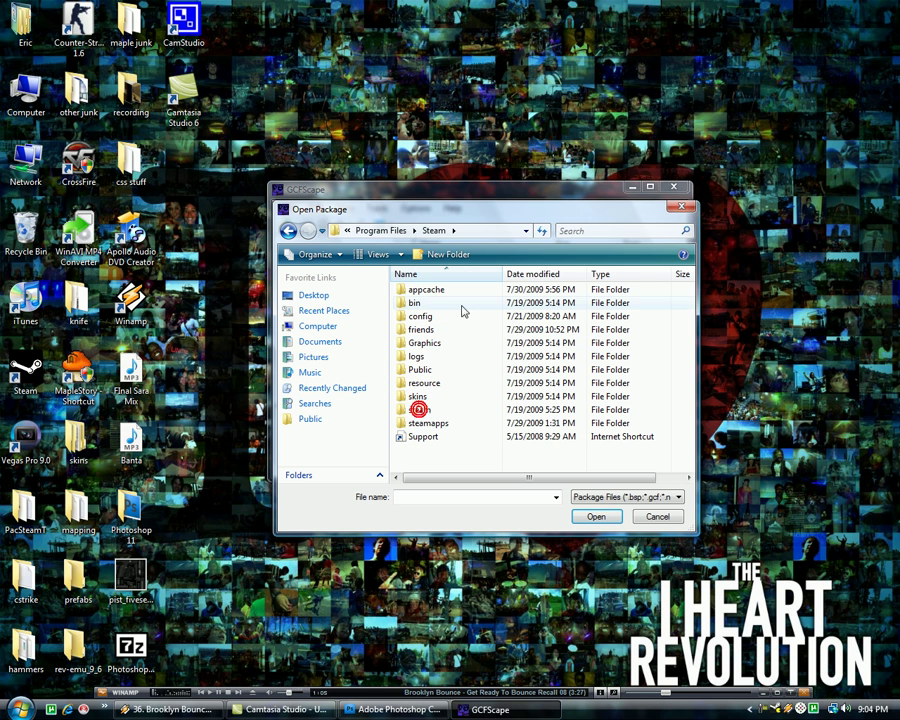
# Step: Browse to C:\PacSteamT\SteamApps and load counter-strike source shared.gcf
pyautogui.click(347, 230)
pyautogui.click(371, 260)
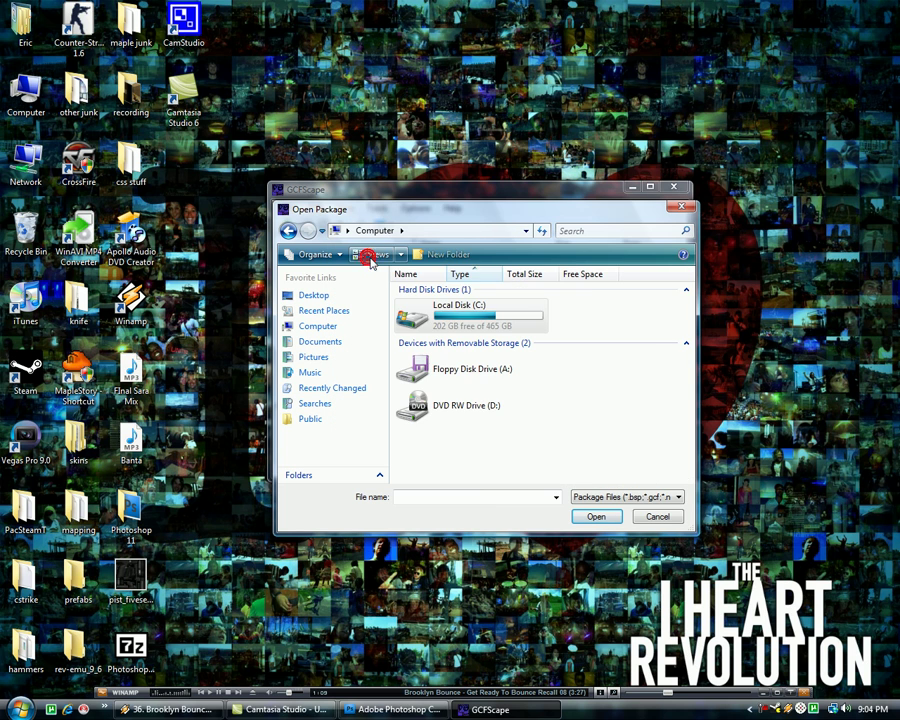
pyautogui.doubleClick(430, 315)
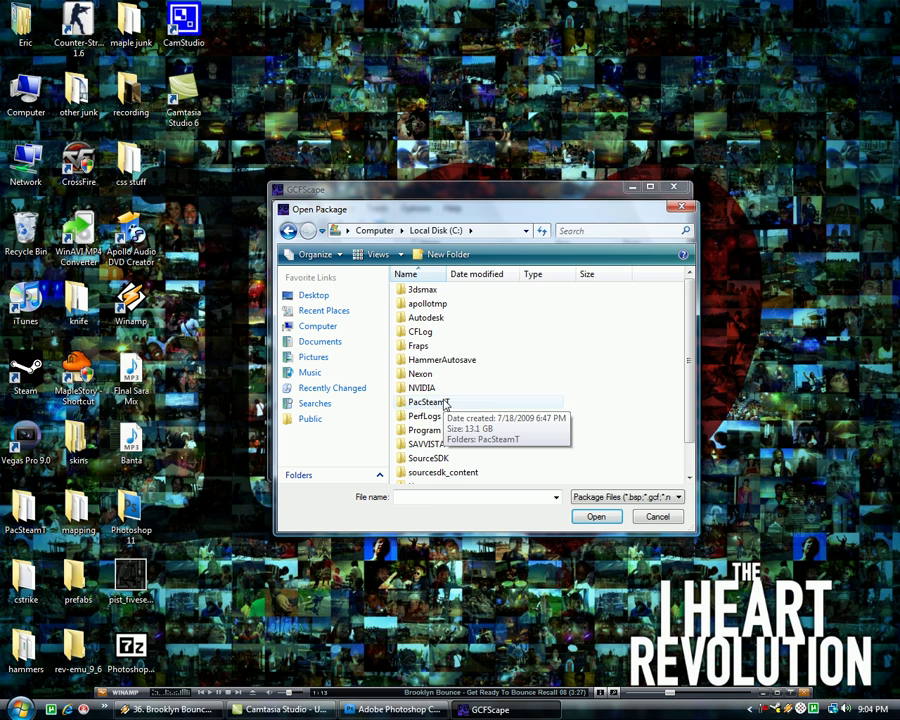
pyautogui.doubleClick(444, 403)
pyautogui.scroll(-1, 440, 428)
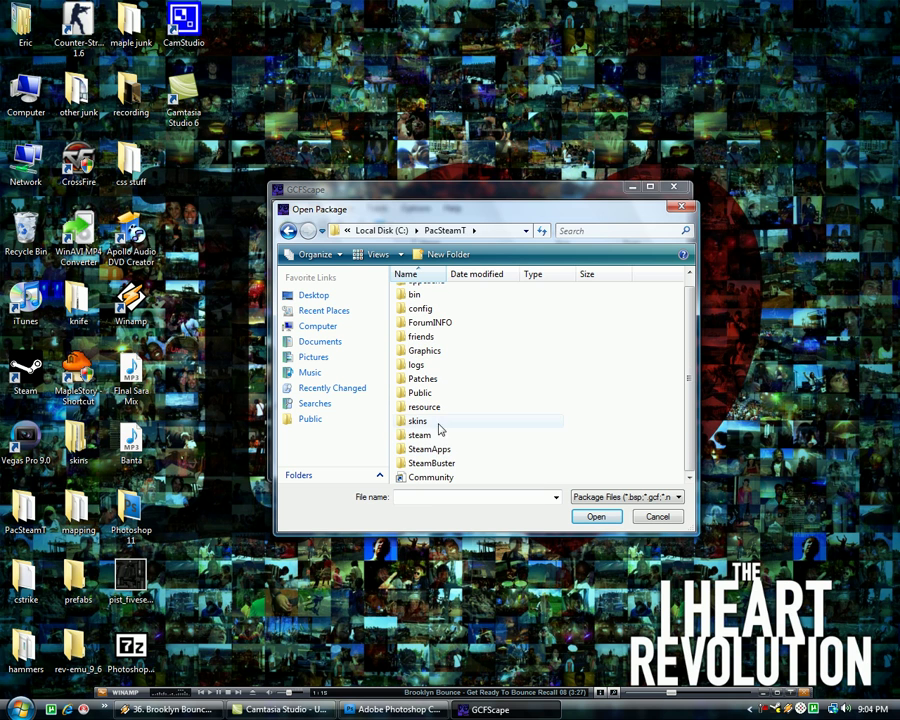
pyautogui.doubleClick(446, 449)
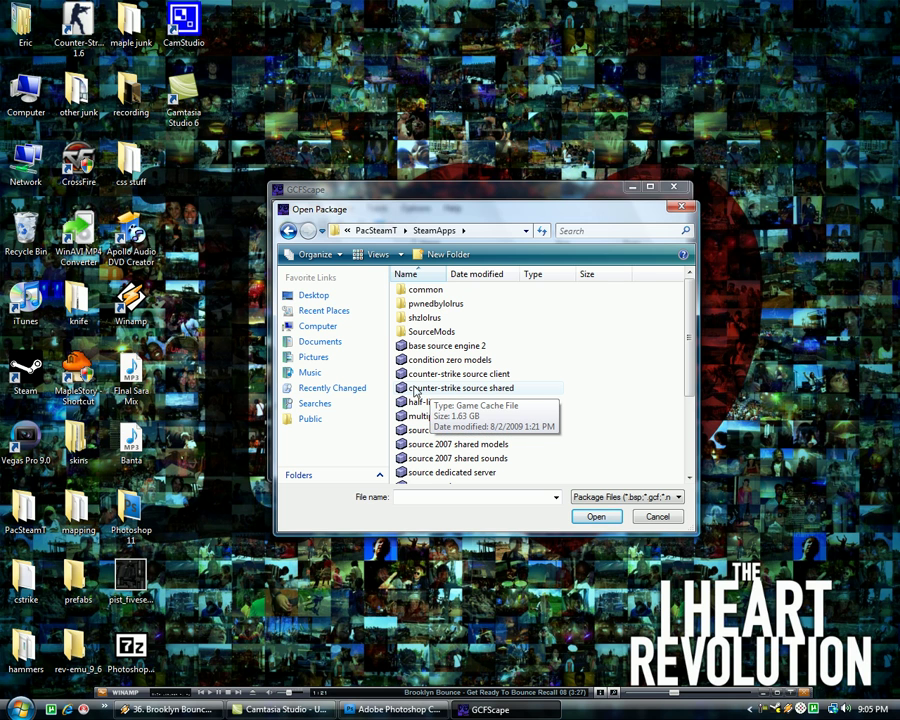
pyautogui.doubleClick(447, 390)
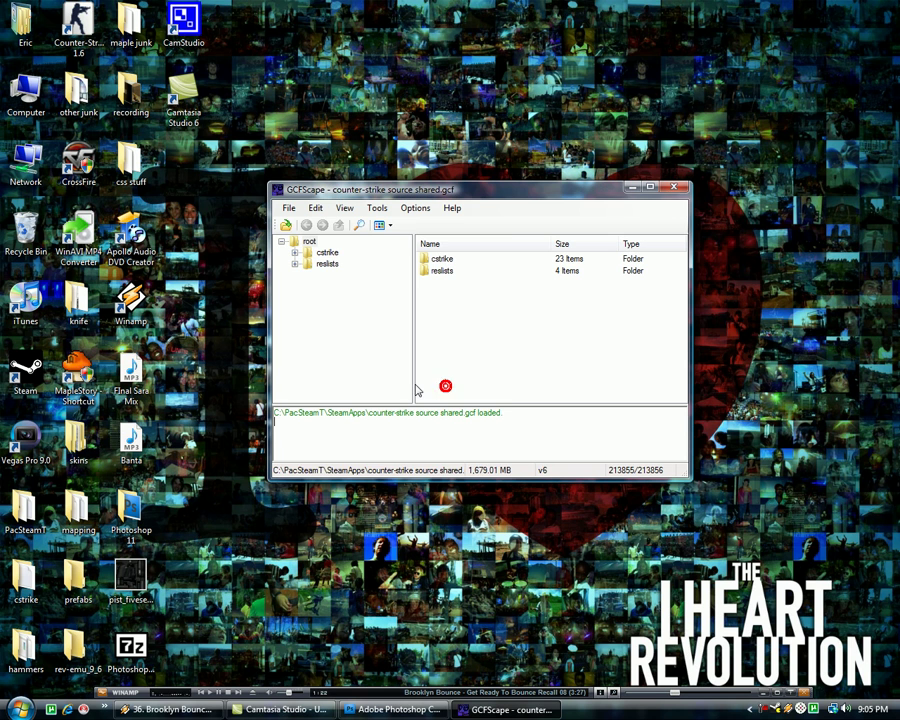
# Step: Navigate cstrike > materials > models > weapons > v_models > pist_deagle inside the package
pyautogui.doubleClick(441, 260)
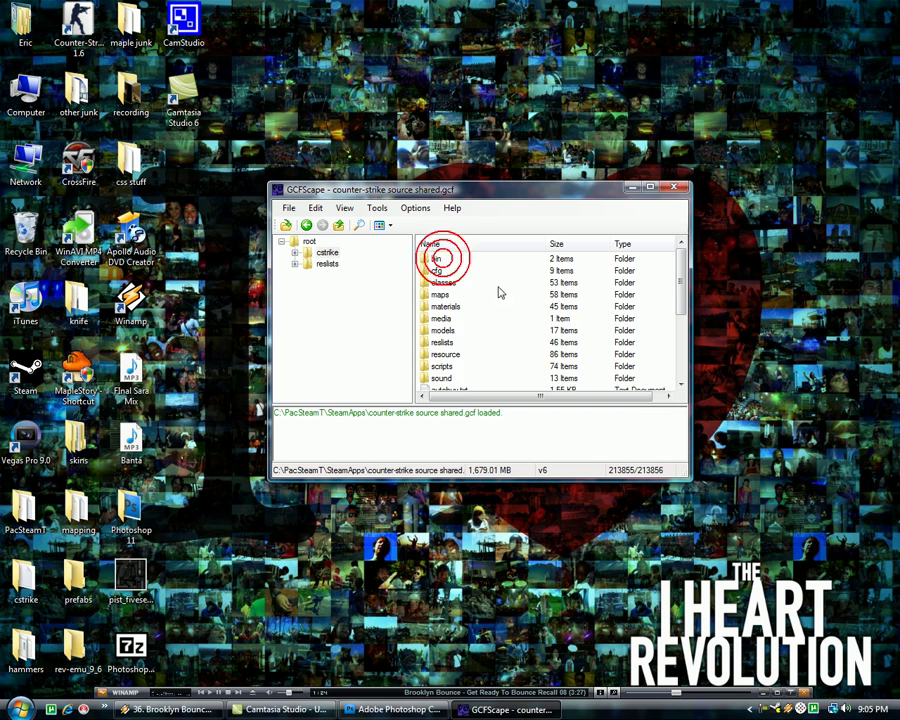
pyautogui.doubleClick(449, 307)
pyautogui.scroll(-5, 465, 322)
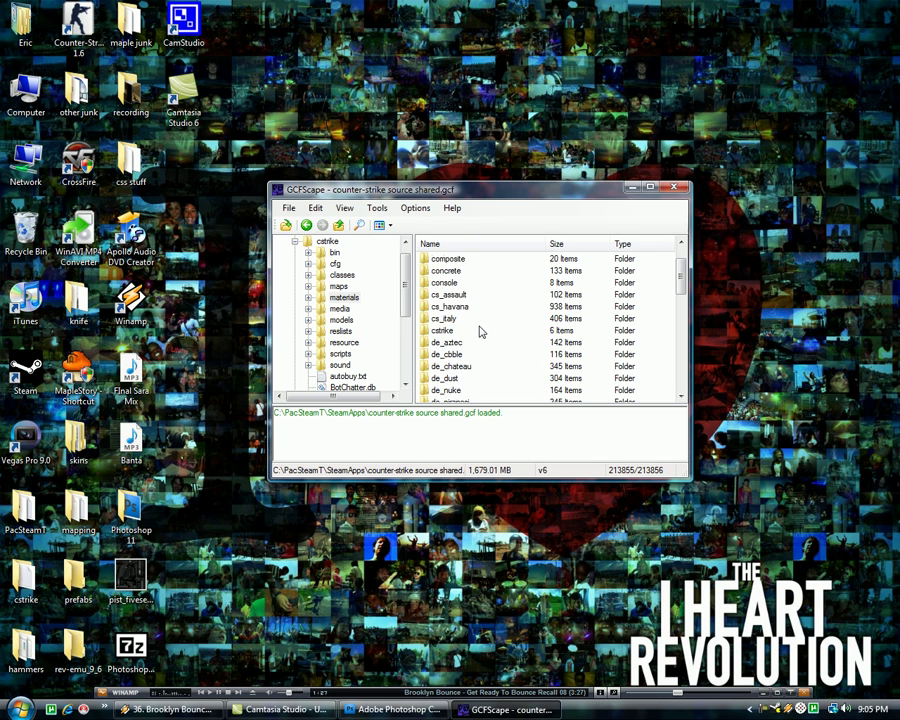
pyautogui.scroll(-4, 480, 331)
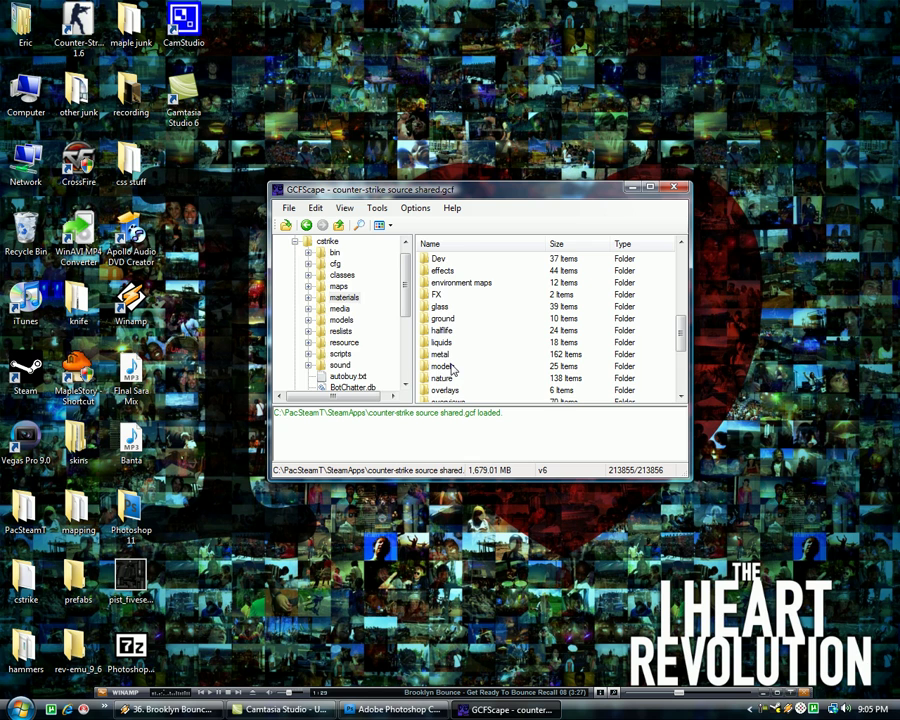
pyautogui.doubleClick(443, 367)
pyautogui.scroll(-5, 477, 275)
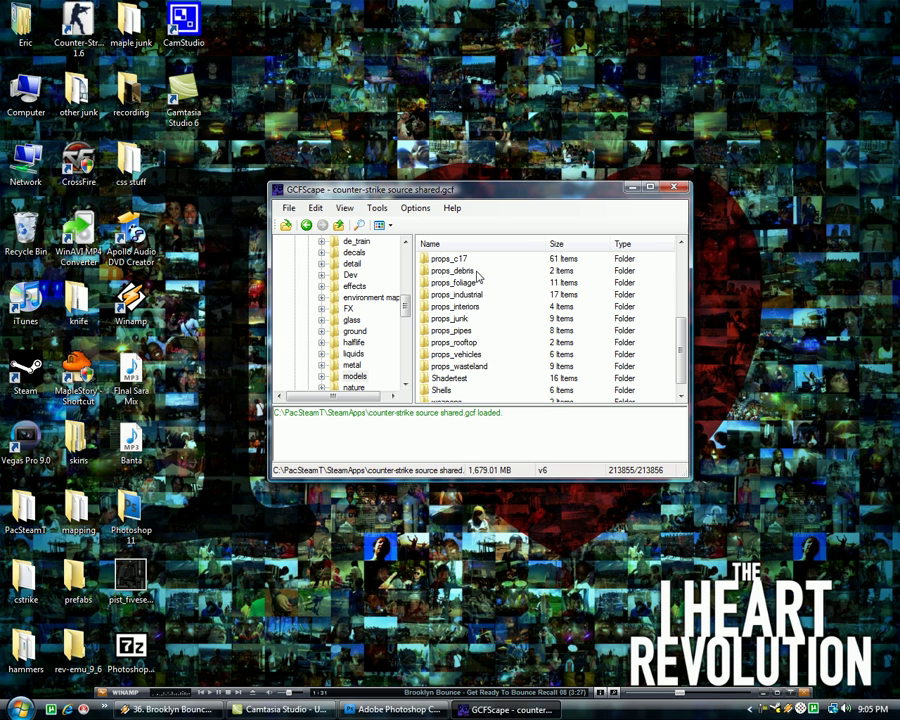
pyautogui.doubleClick(445, 390)
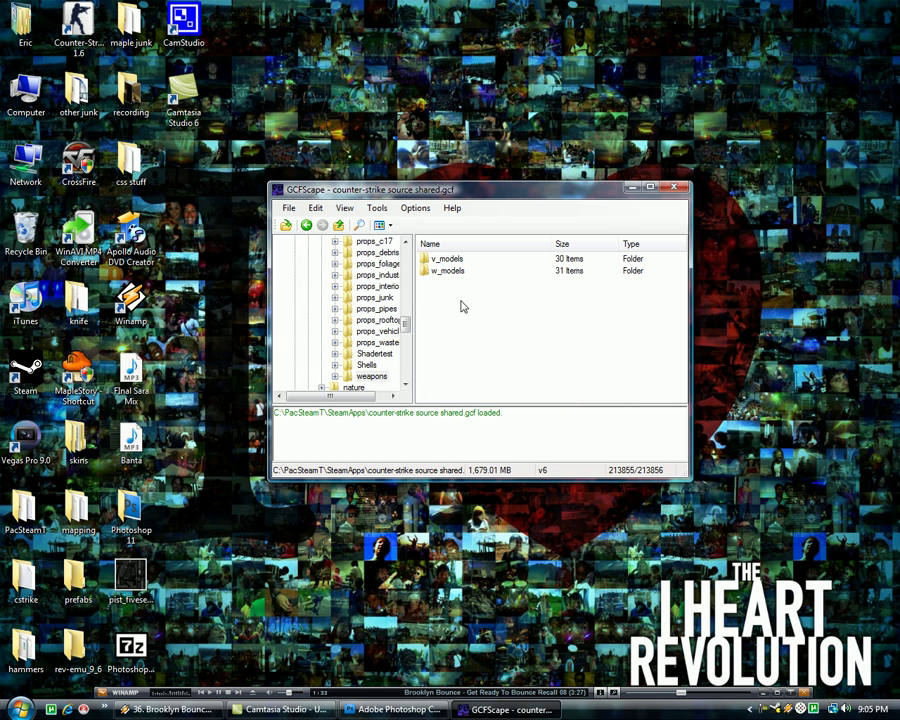
pyautogui.doubleClick(434, 260)
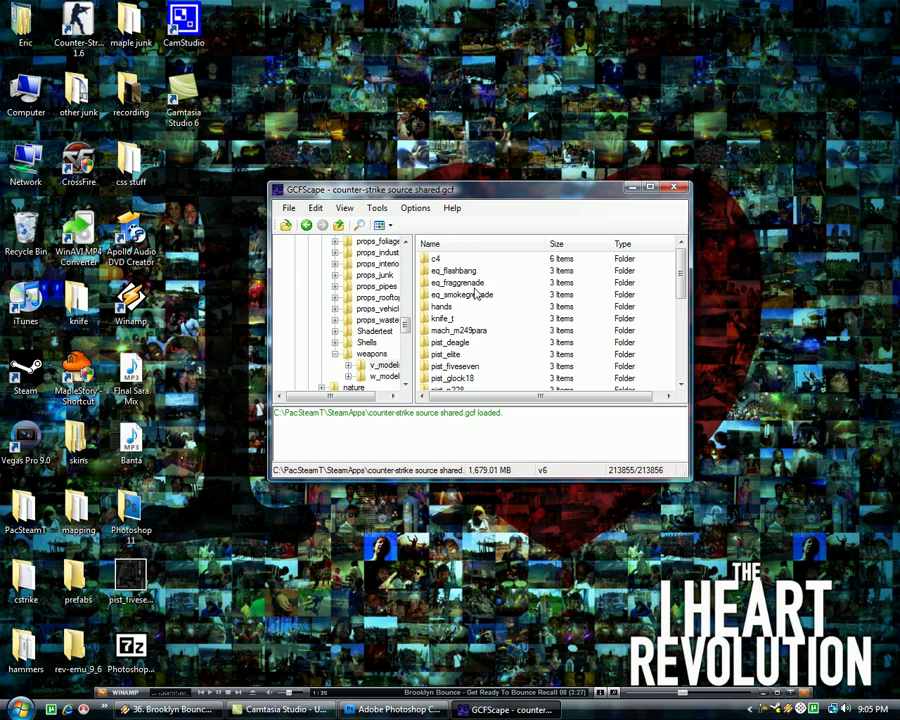
pyautogui.scroll(-1, 477, 333)
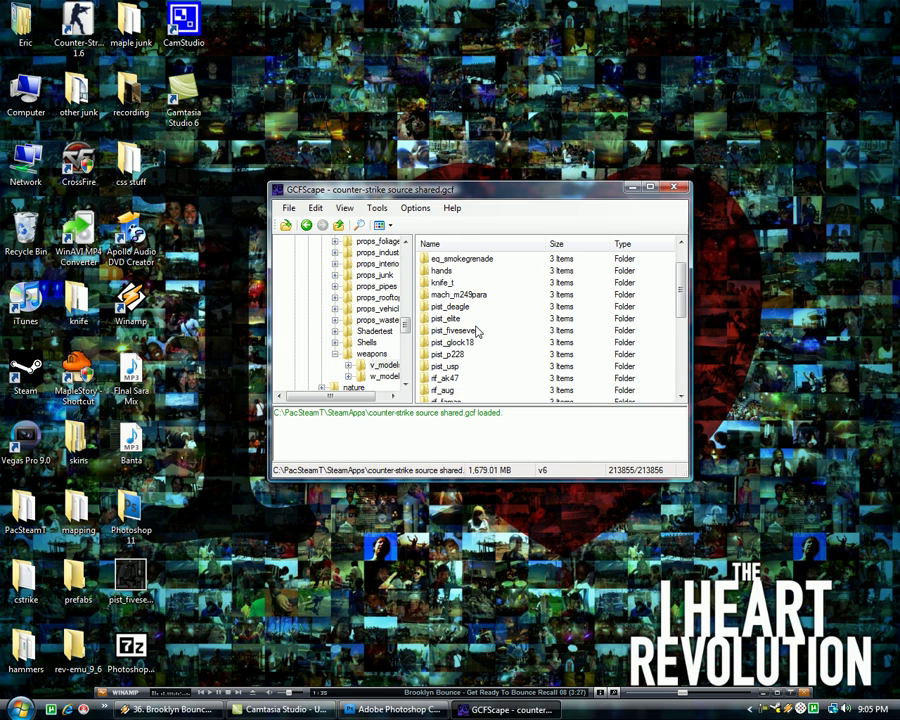
pyautogui.doubleClick(452, 306)
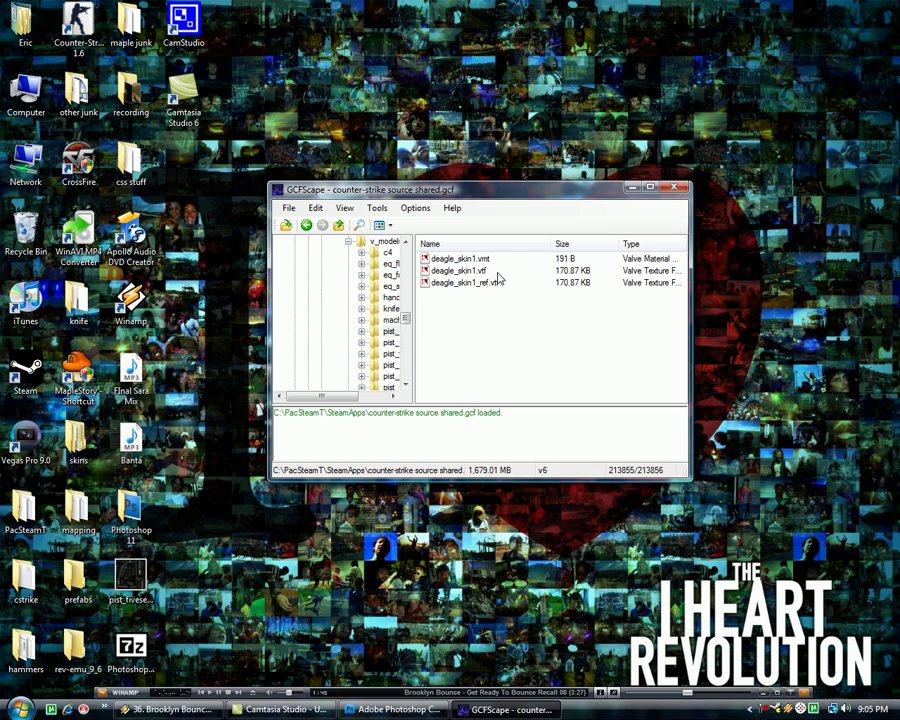
# Step: Open deagle_skin1.vtf in VTFEdit, then open and dismiss the Save VTF dialog
pyautogui.doubleClick(432, 270)
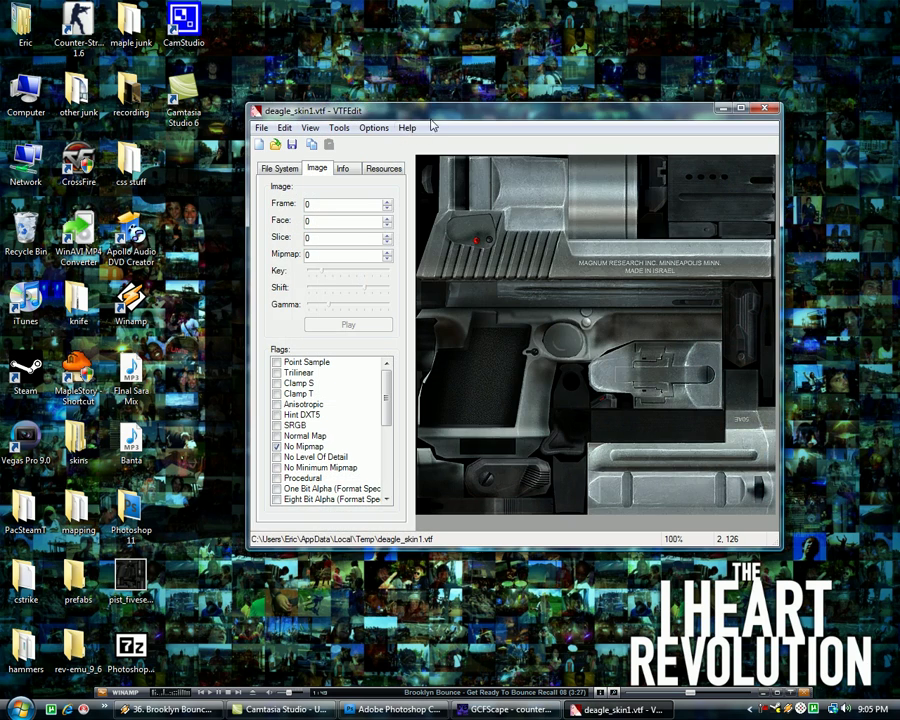
pyautogui.moveTo(350, 115); pyautogui.dragTo(332, 148)
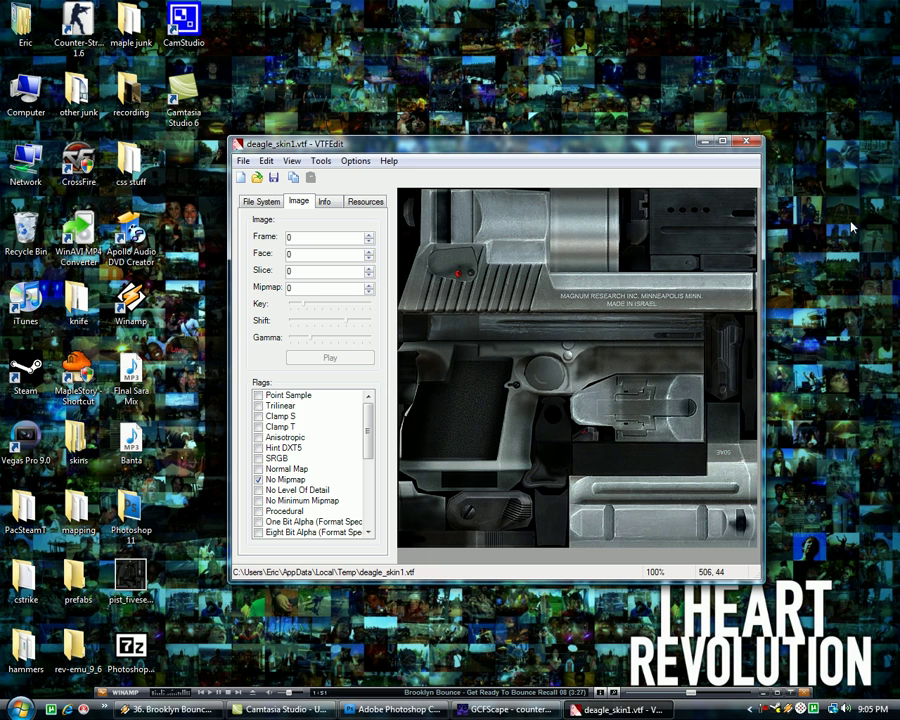
pyautogui.click(244, 163)
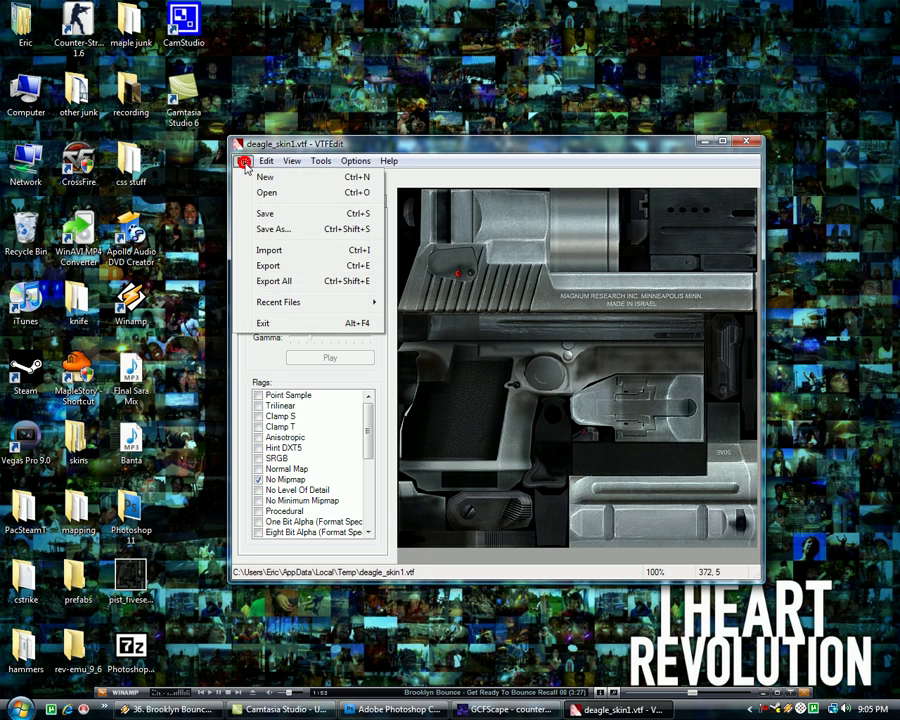
pyautogui.click(280, 228)
pyautogui.click(354, 454)
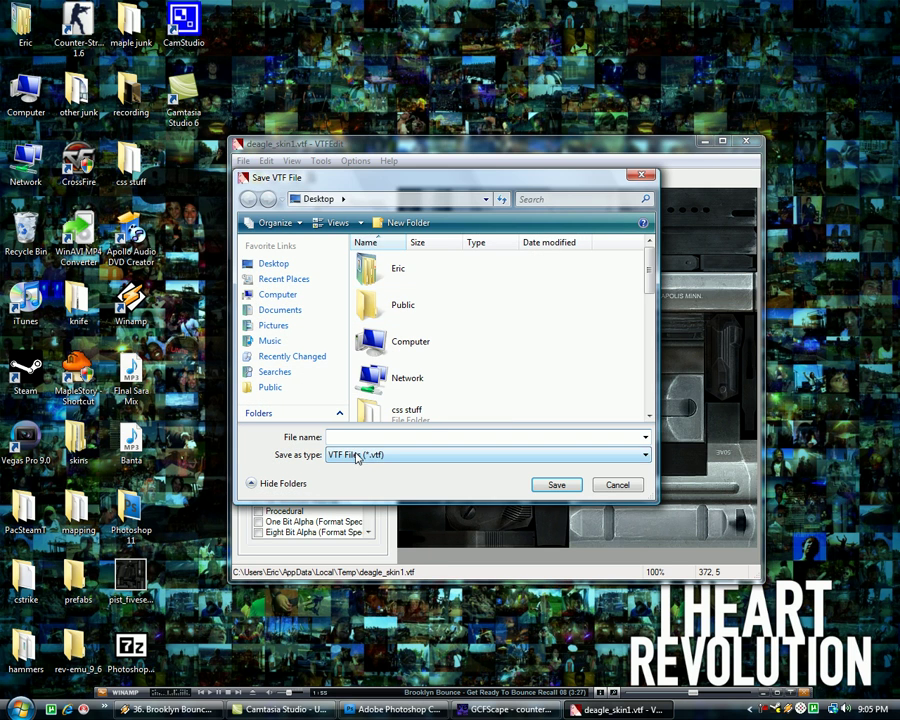
pyautogui.click(354, 465)
pyautogui.click(556, 484)
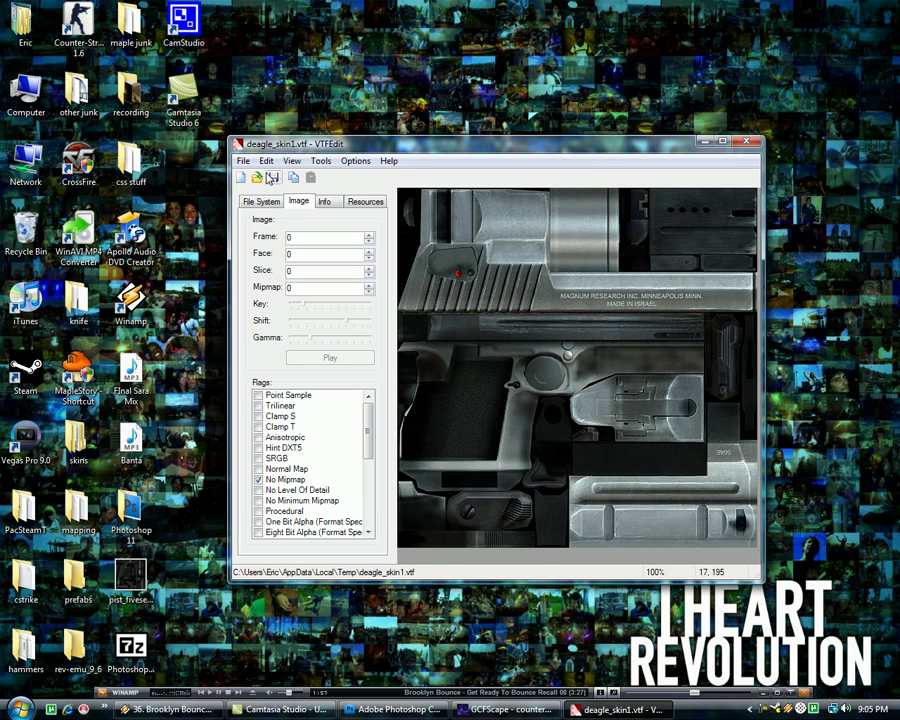
# Step: Export the texture to the Desktop as PNG named deagle_skin1, then close VTFEdit
pyautogui.click(244, 161)
pyautogui.click(273, 266)
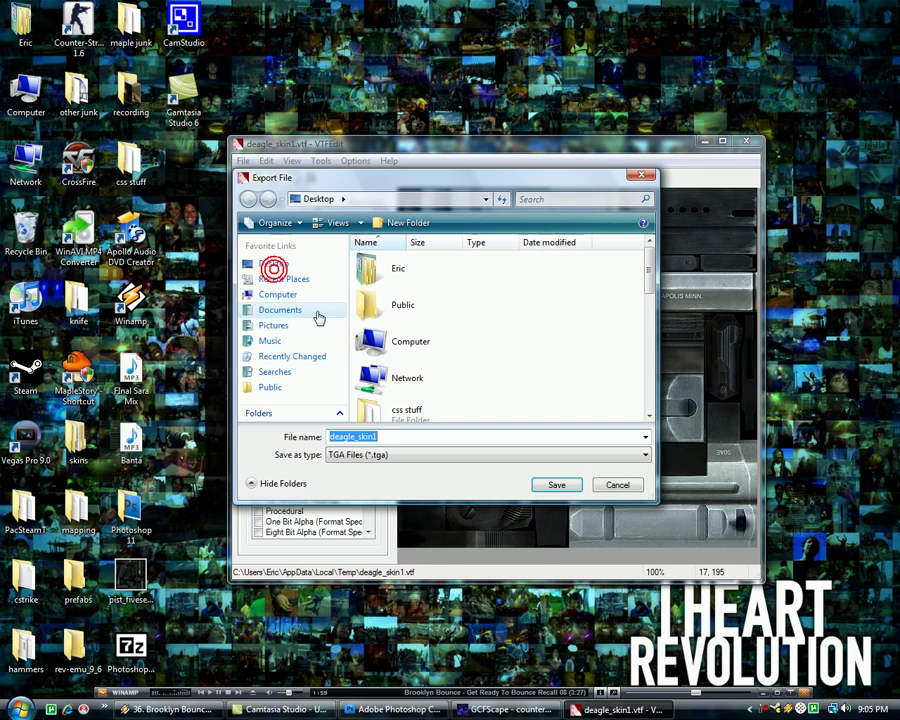
pyautogui.click(392, 456)
pyautogui.click(370, 491)
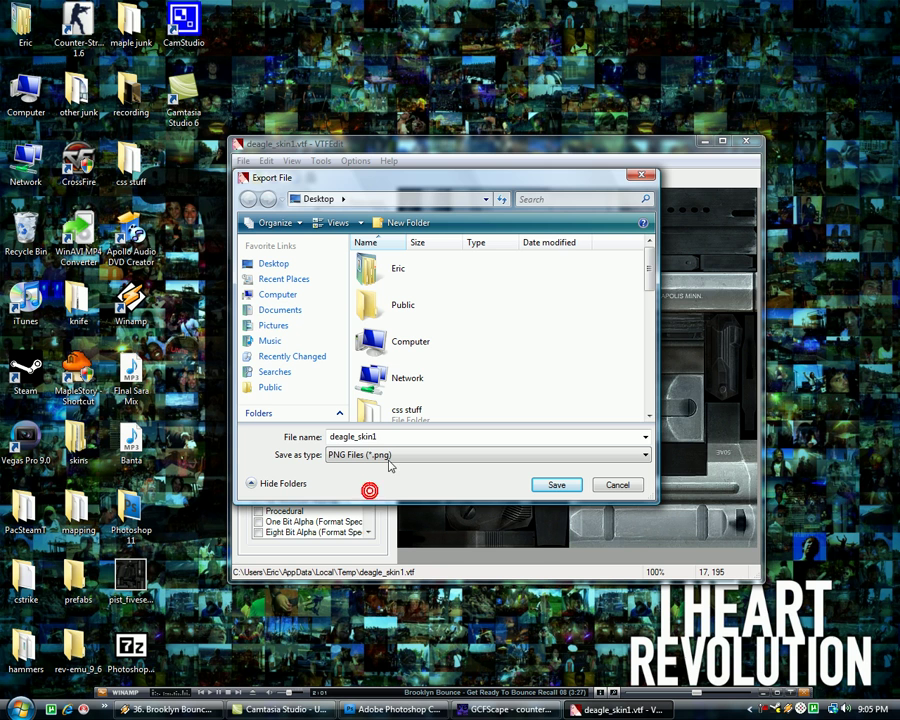
pyautogui.doubleClick(383, 437)
pyautogui.click(383, 437)
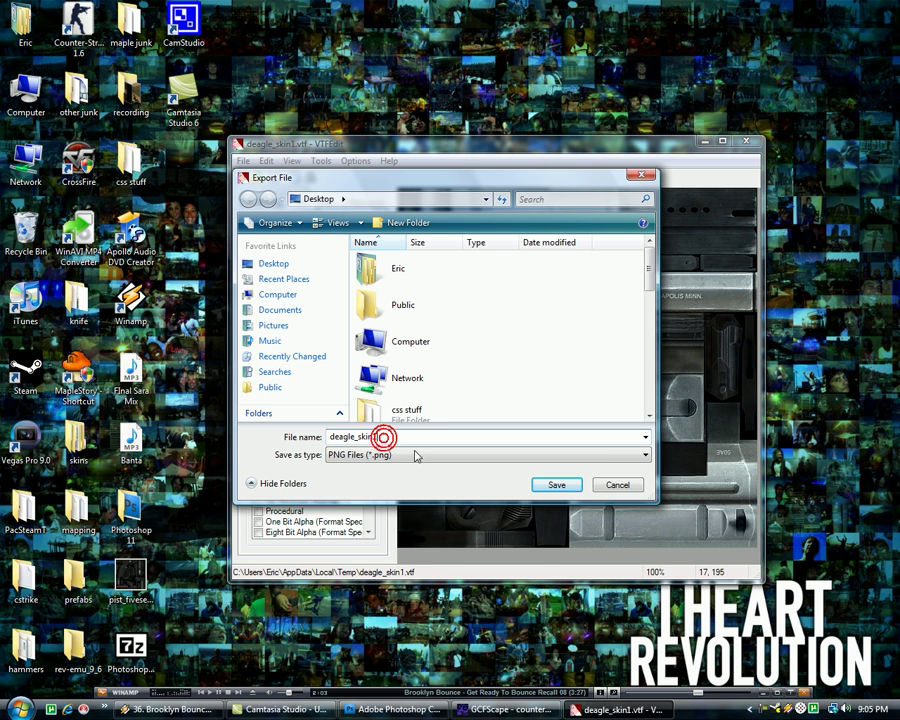
pyautogui.click(569, 483)
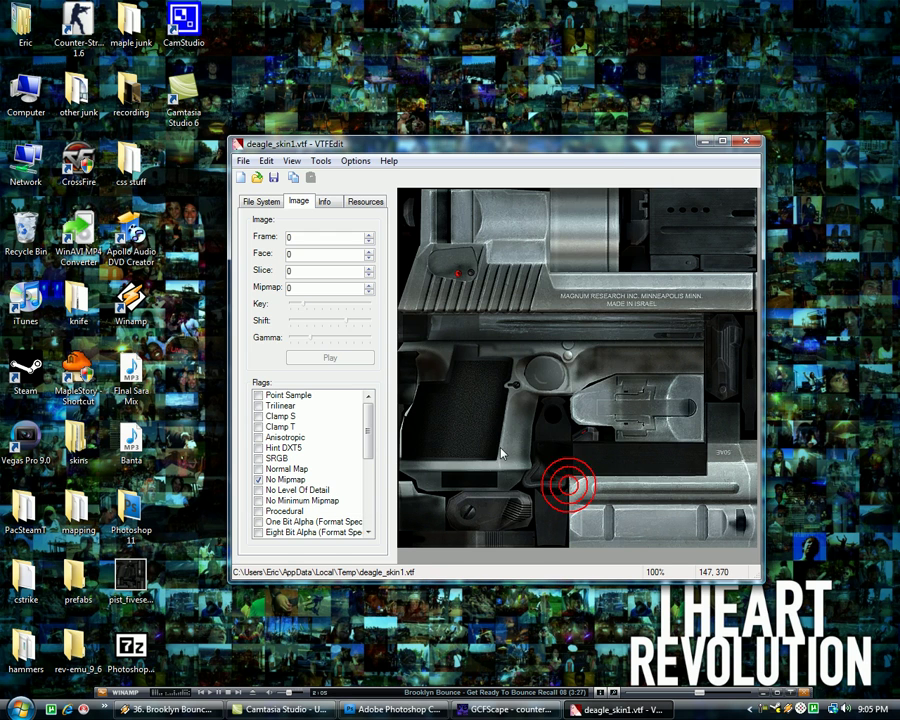
pyautogui.click(748, 143)
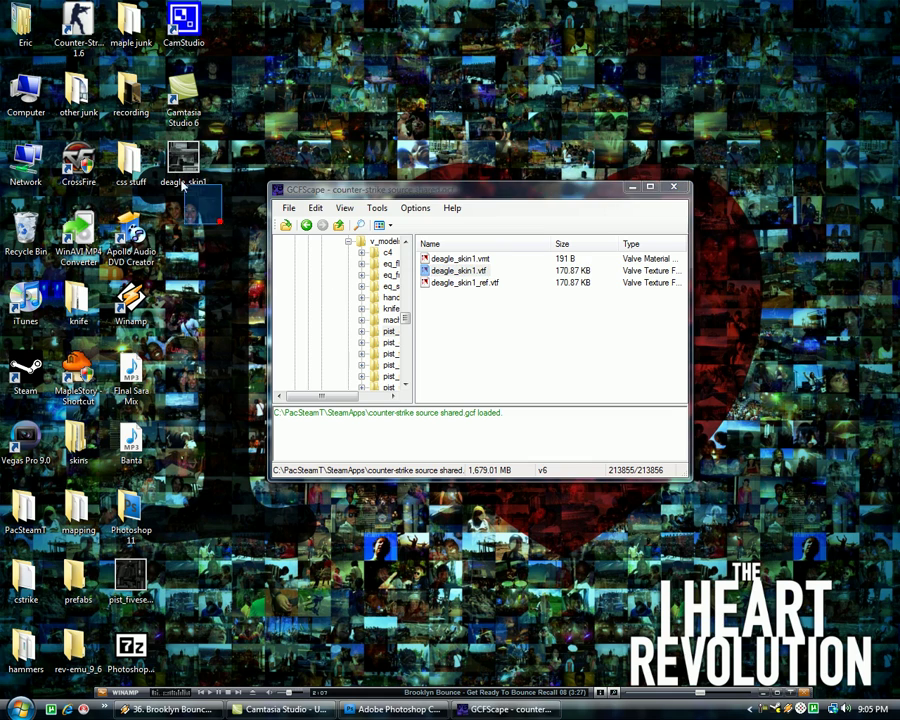
# Step: Close GCFScape and return to Photoshop showing the red-streaked deagle_skin1 image
pyautogui.click(677, 191)
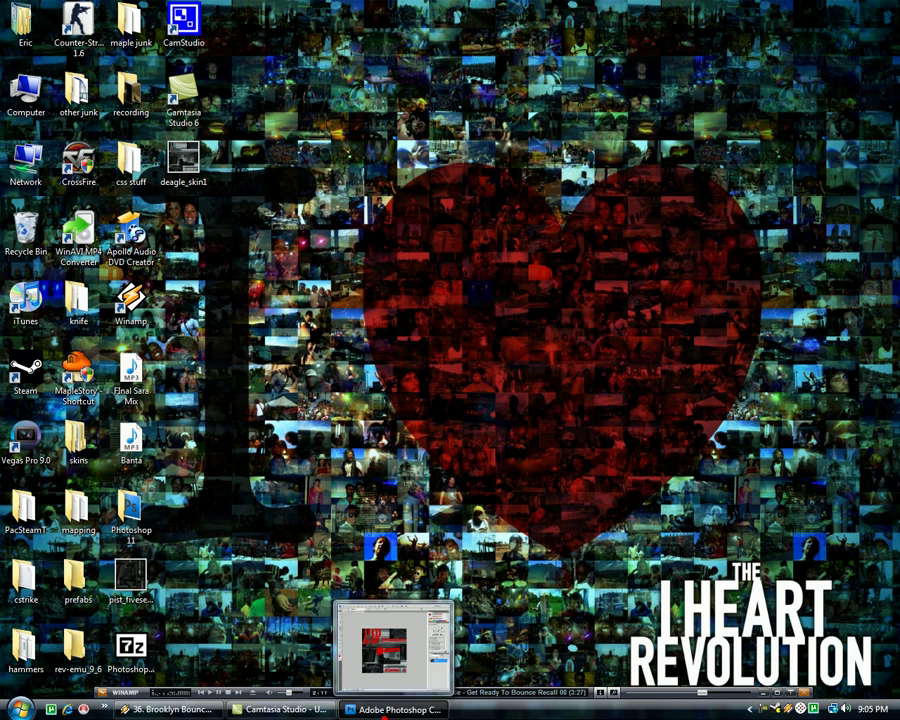
pyautogui.click(400, 710)
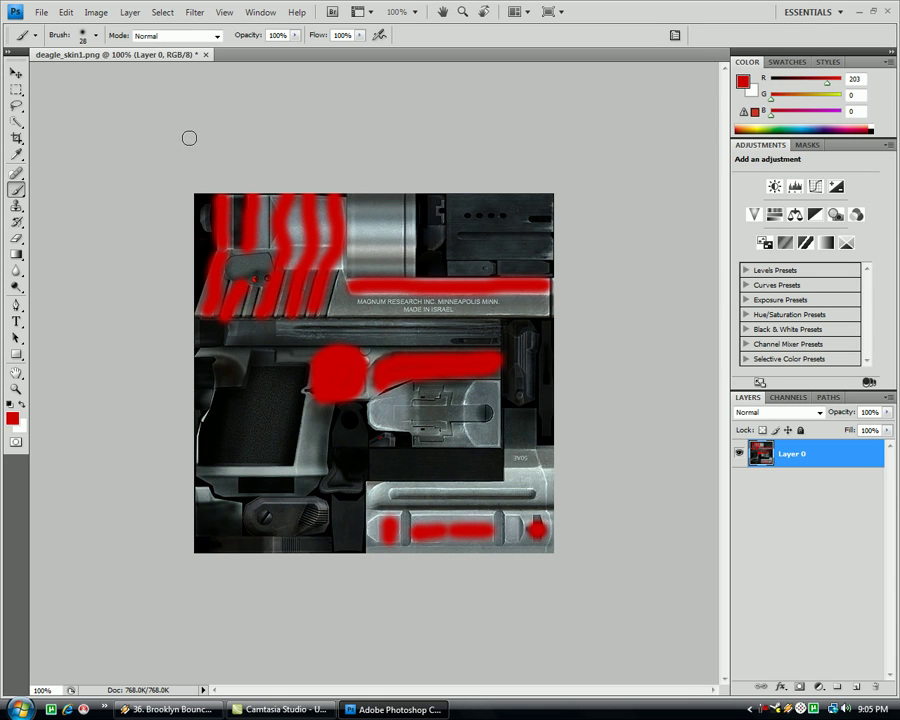
pyautogui.click(41, 12)
pyautogui.click(41, 12)
pyautogui.click(41, 12)
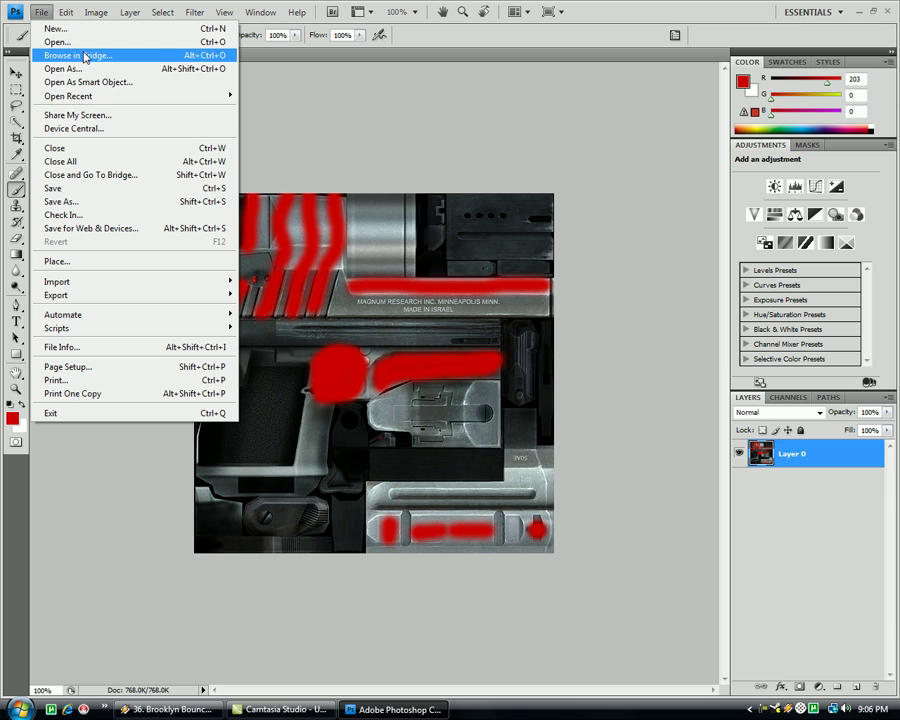
pyautogui.click(94, 201)
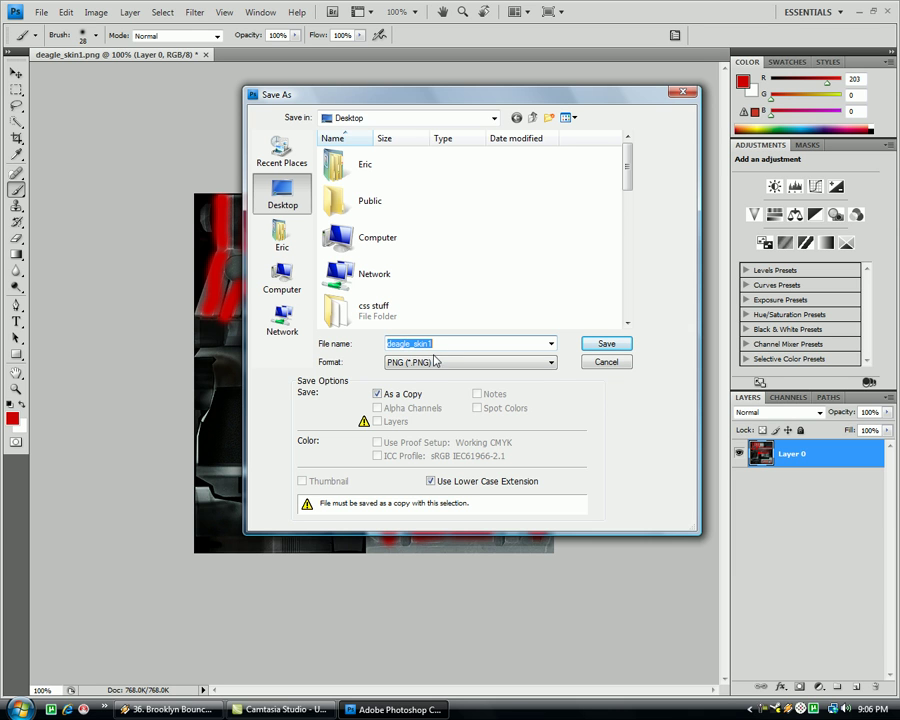
pyautogui.click(416, 362)
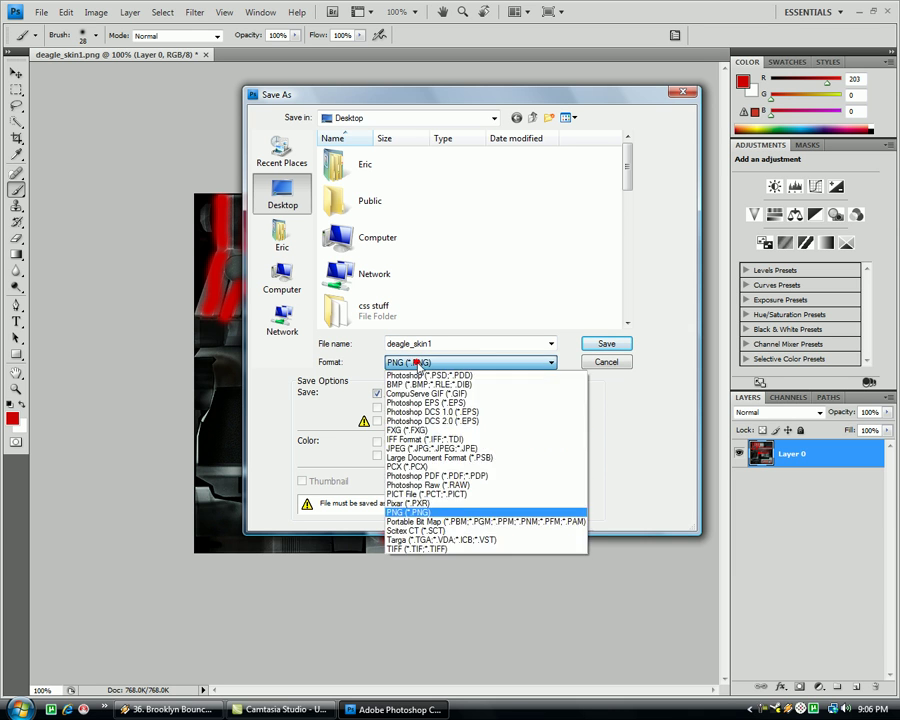
pyautogui.click(416, 362)
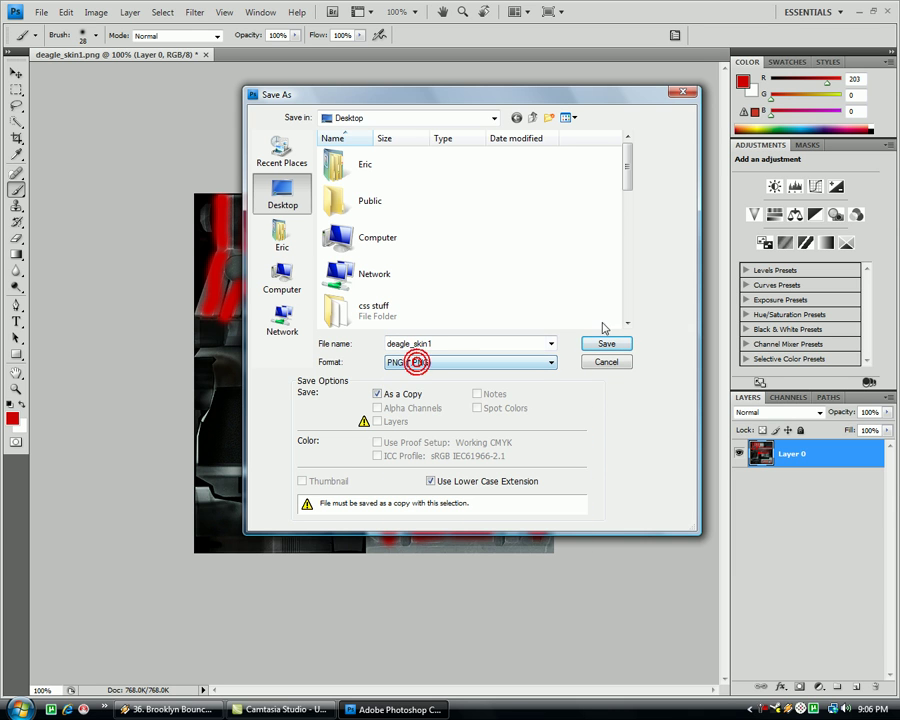
pyautogui.click(679, 90)
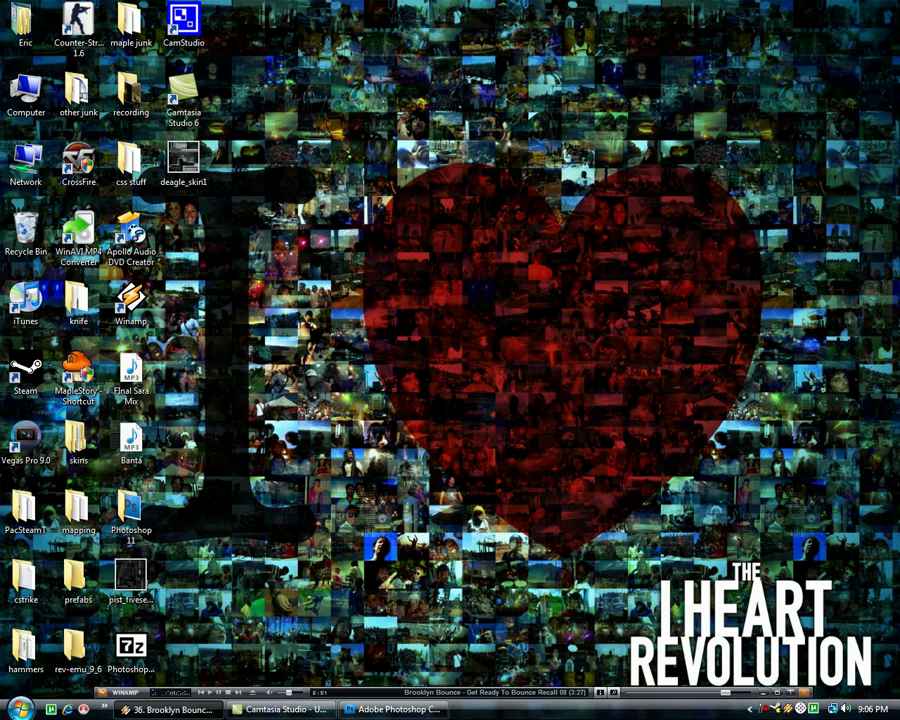
# Step: Launch VTFEdit and import deagle_skin1 from the Desktop with the default VTF options
pyautogui.press('super')
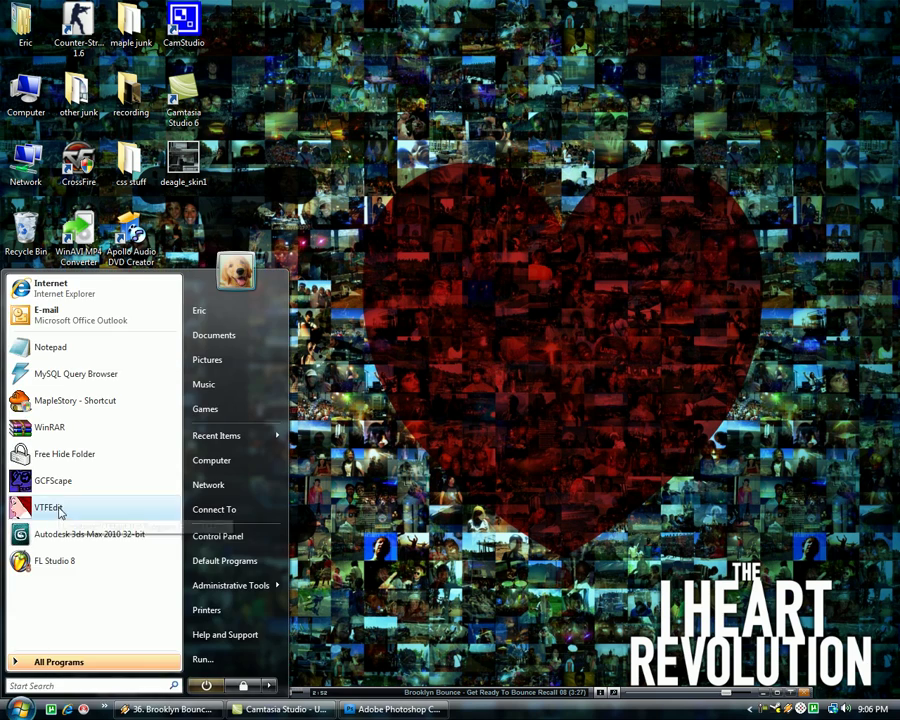
pyautogui.click(50, 504)
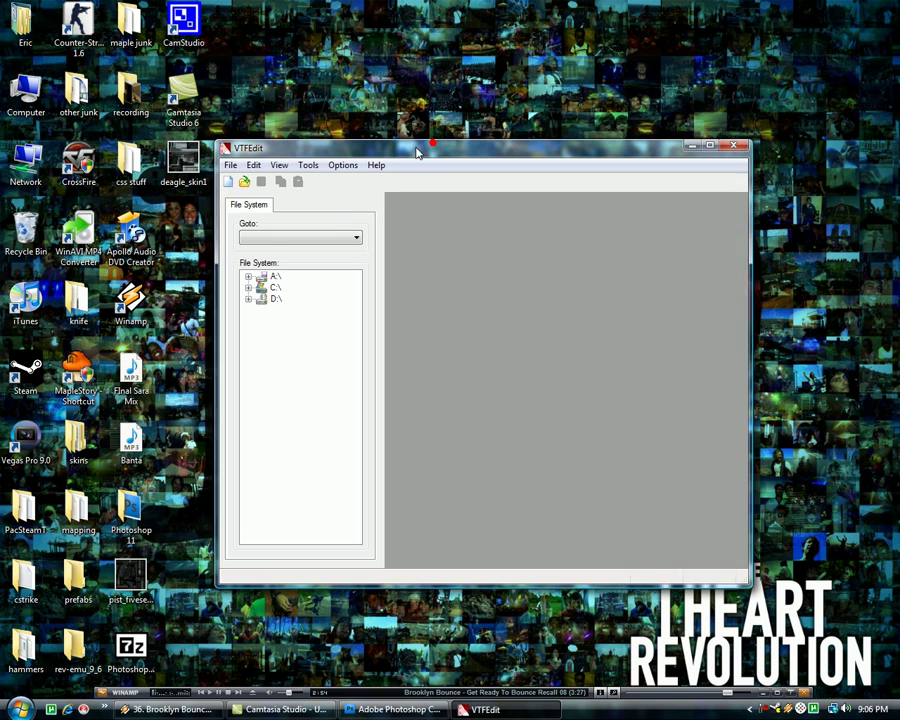
pyautogui.click(226, 166)
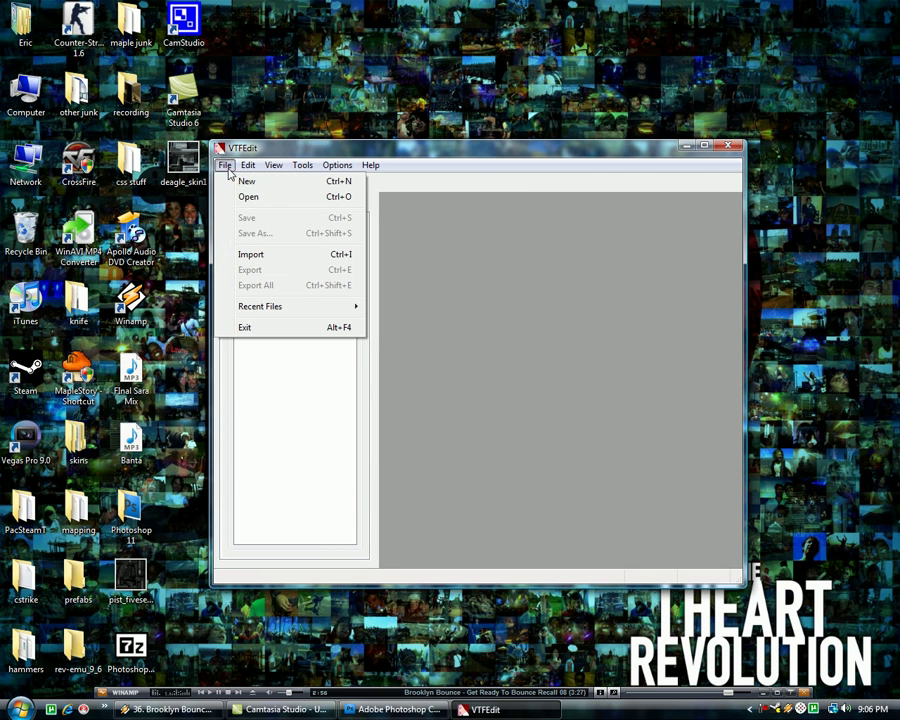
pyautogui.click(252, 254)
pyautogui.scroll(-5, 466, 337)
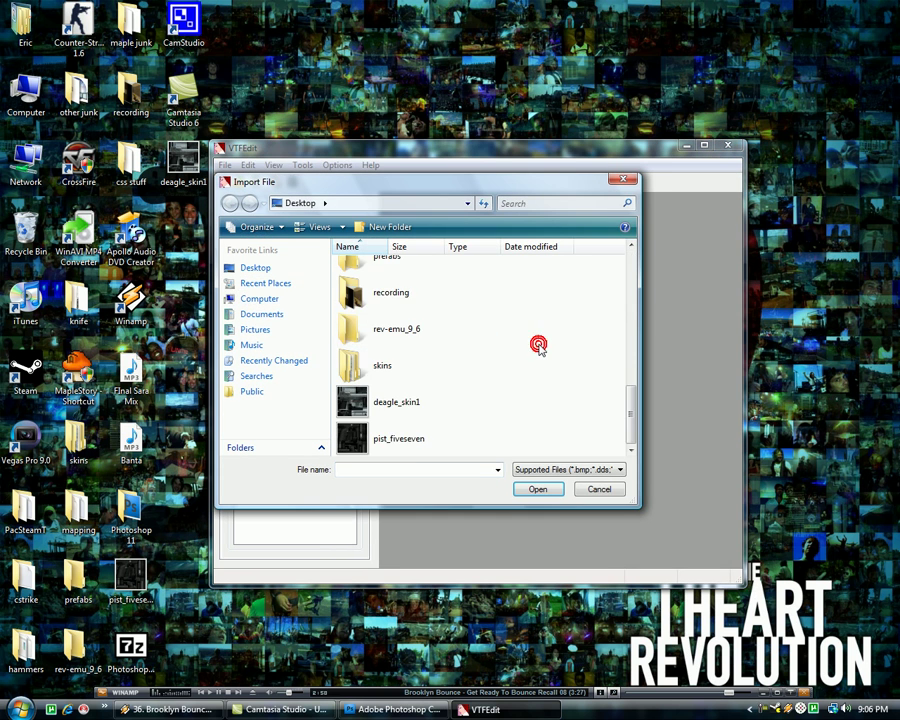
pyautogui.doubleClick(395, 405)
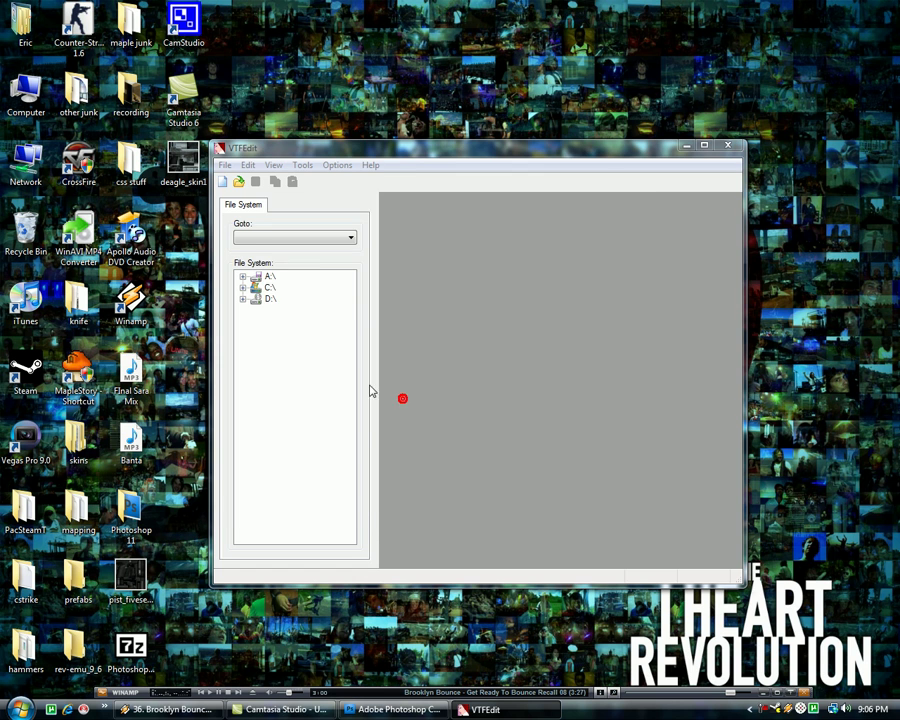
pyautogui.click(593, 509)
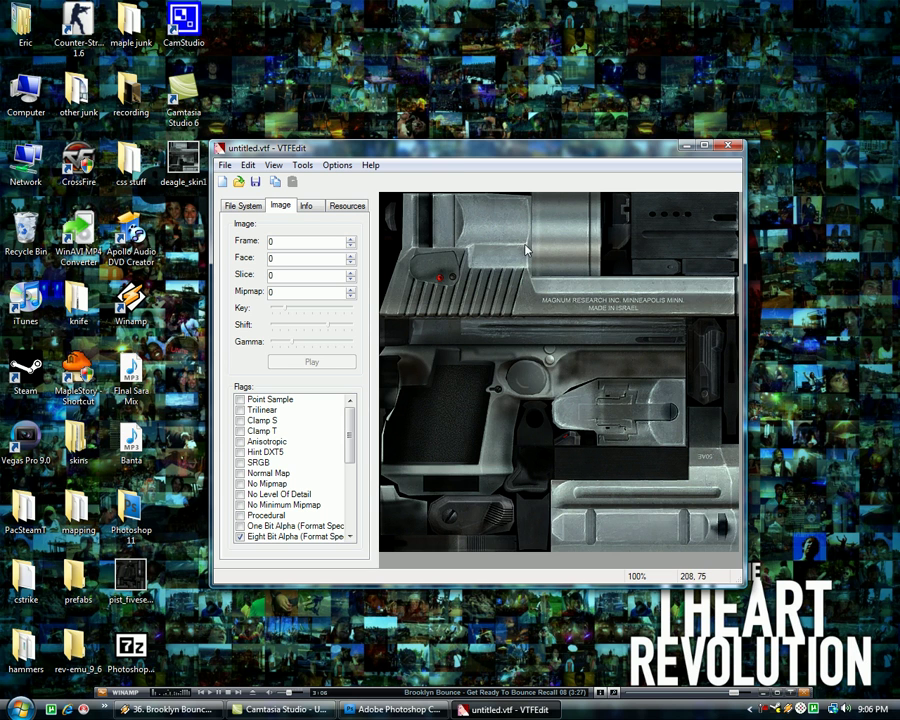
pyautogui.moveTo(454, 150); pyautogui.dragTo(500, 146)
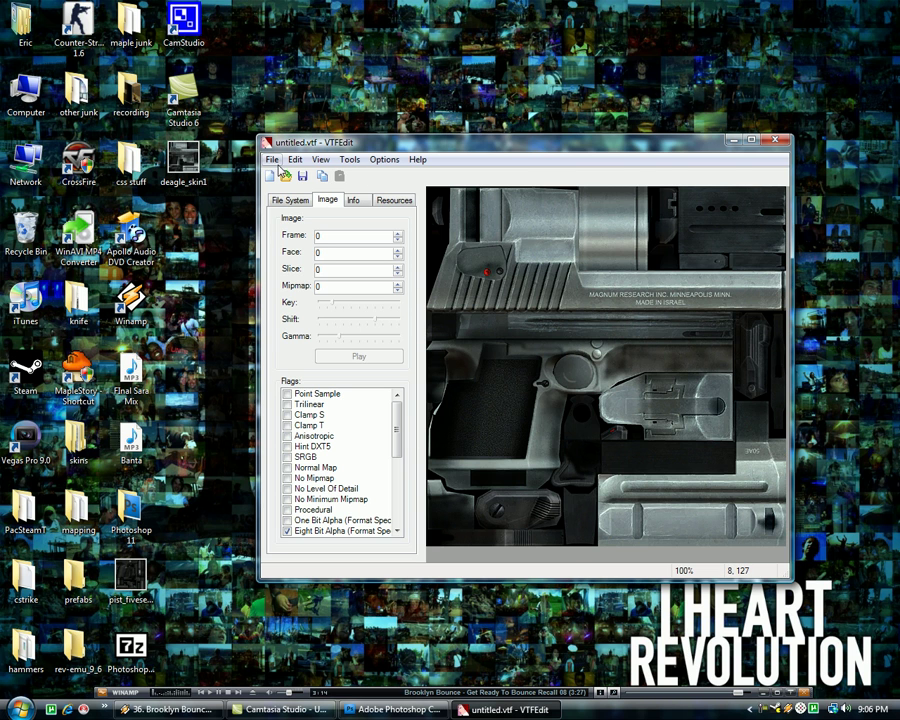
# Step: Open the Save VTF dialog and name the file deagle_skin1 without the .png extension
pyautogui.click(275, 162)
pyautogui.click(275, 162)
pyautogui.click(275, 162)
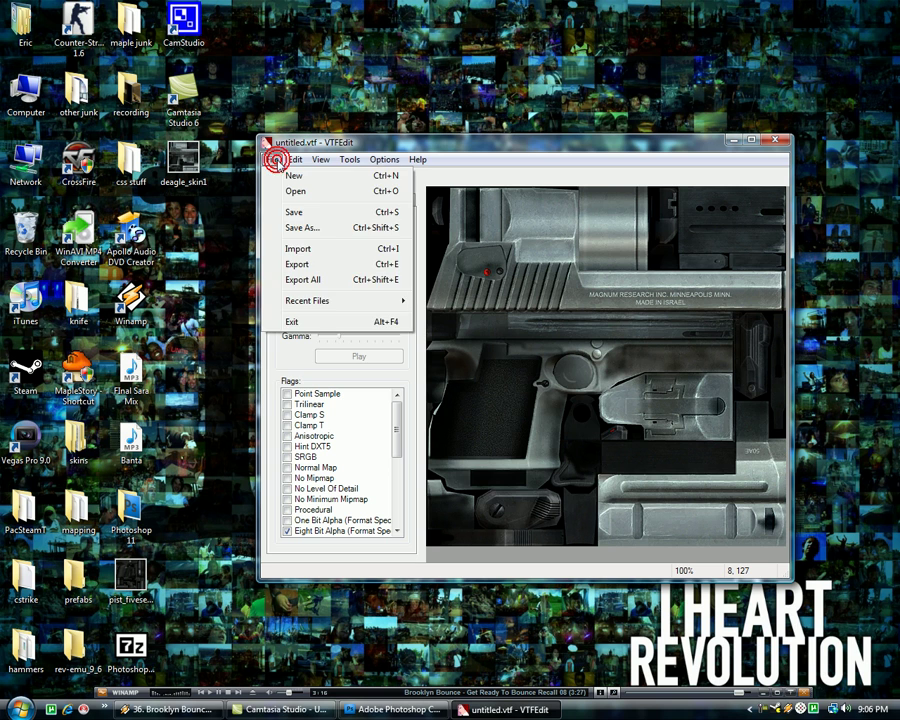
pyautogui.click(322, 230)
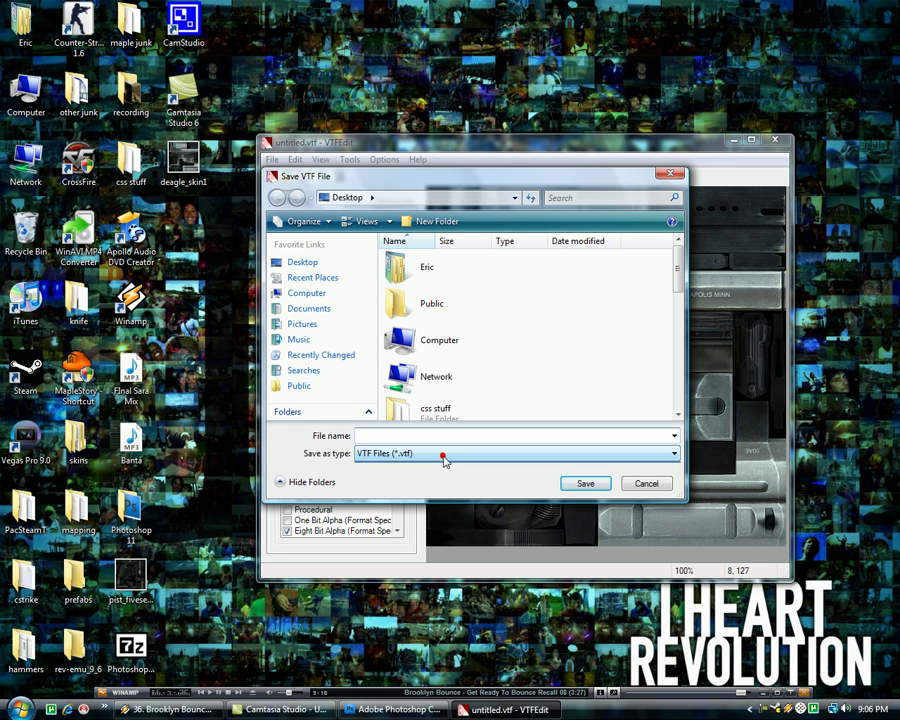
pyautogui.click(415, 434)
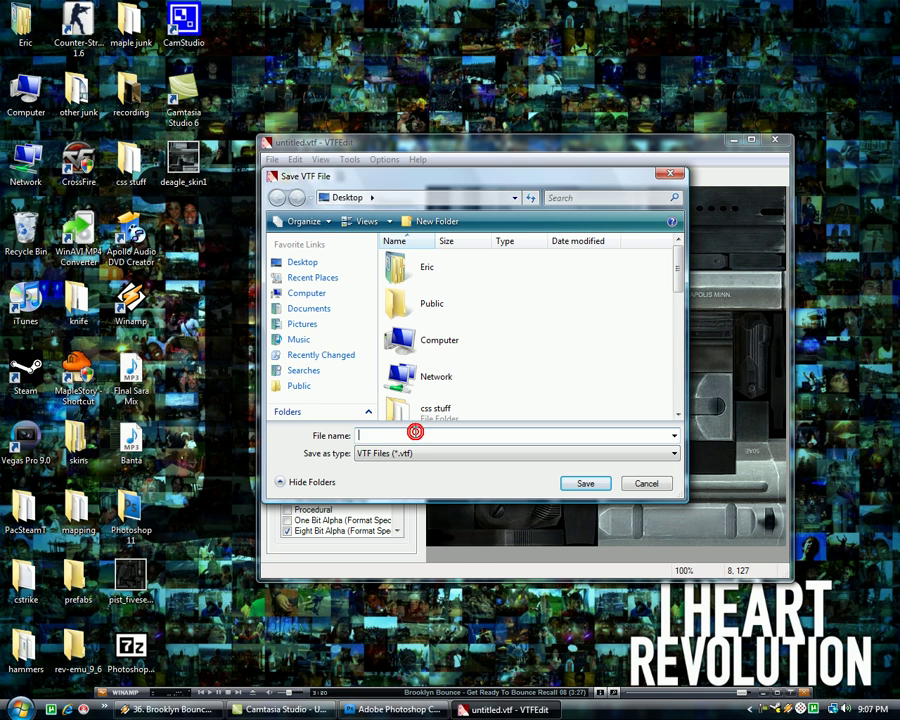
pyautogui.write('d')
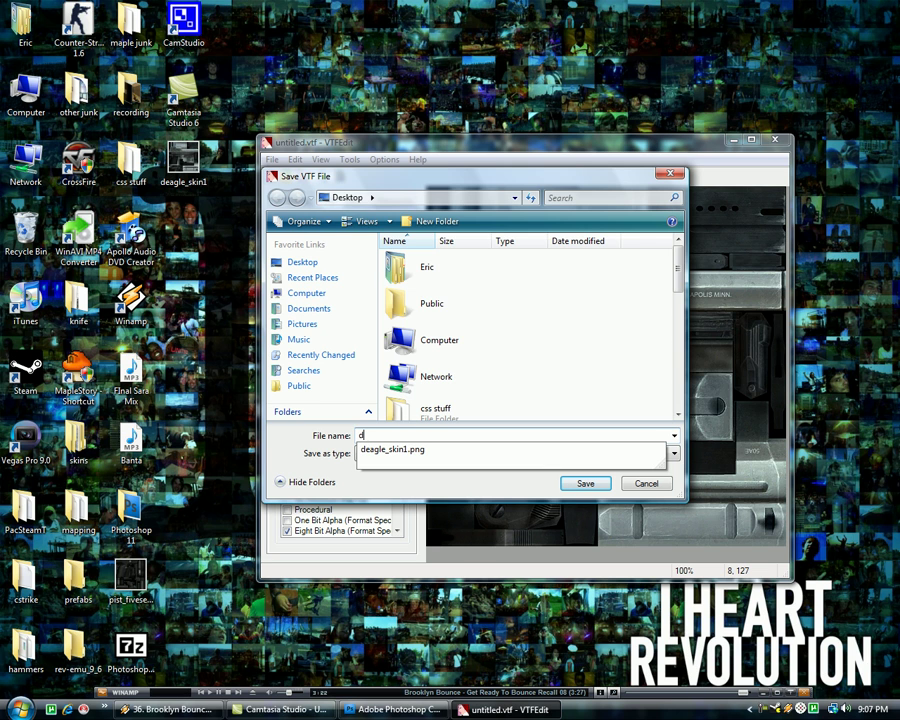
pyautogui.write('e')
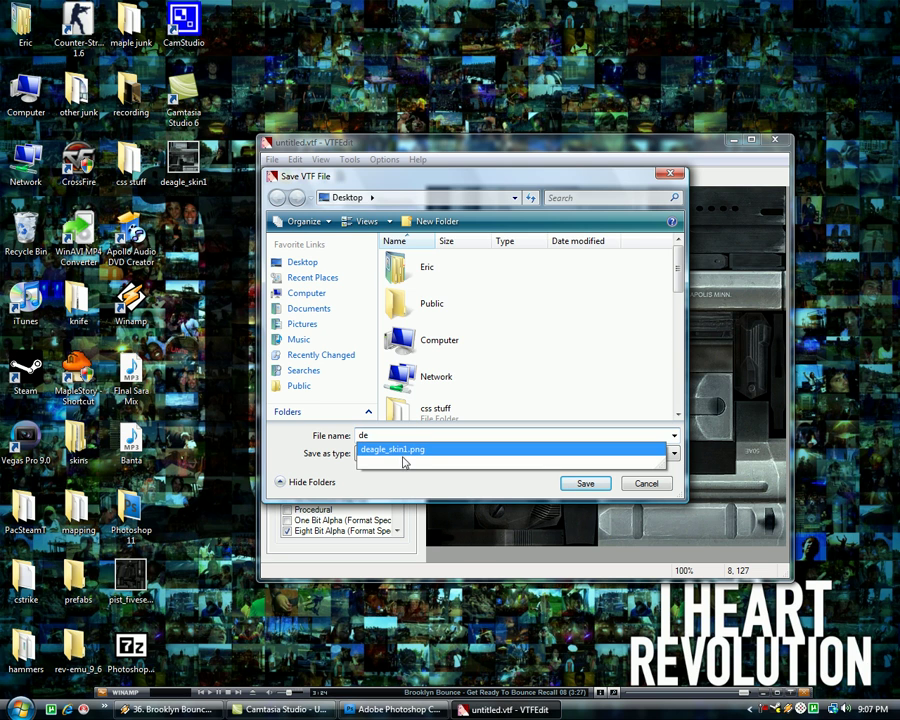
pyautogui.click(404, 455)
pyautogui.click(428, 436)
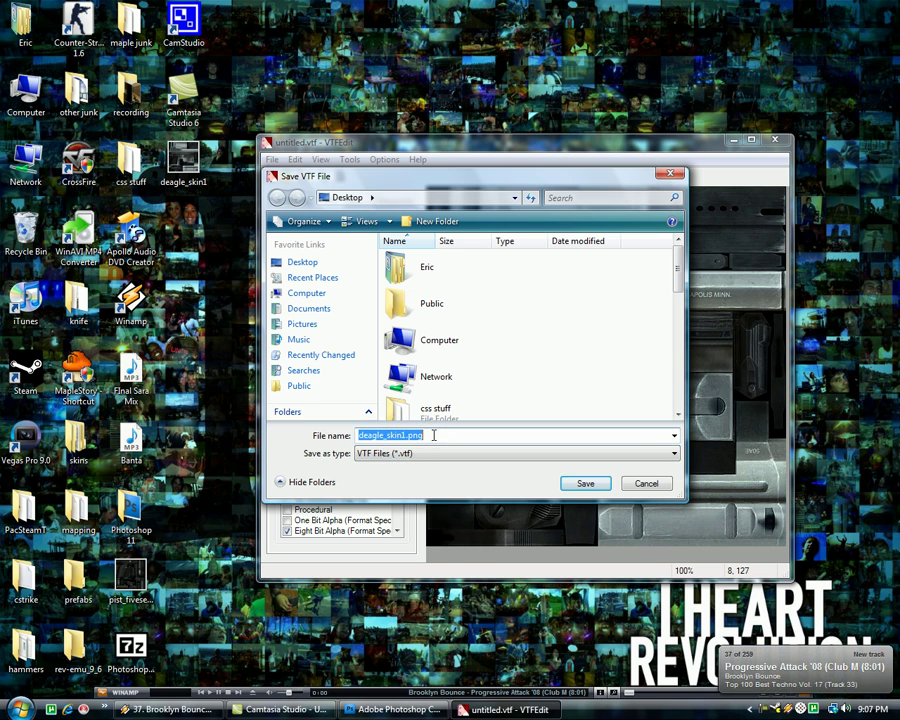
pyautogui.press('BackSpace')
pyautogui.press('BackSpace')
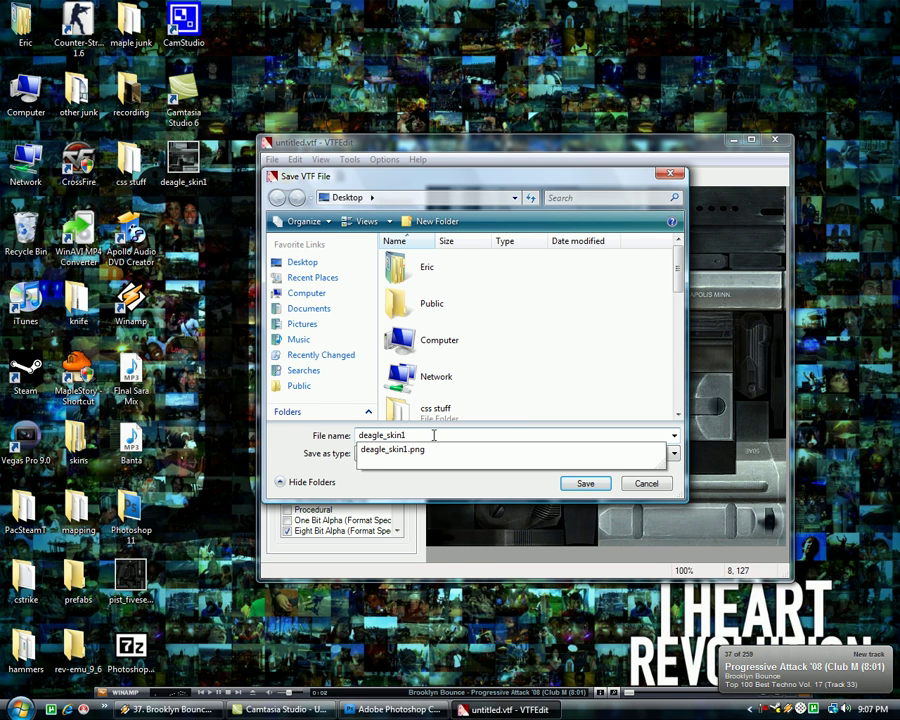
# Step: Save deagle_skin1.vtf on the Desktop after briefly entering the css stuff folder
pyautogui.click(505, 410)
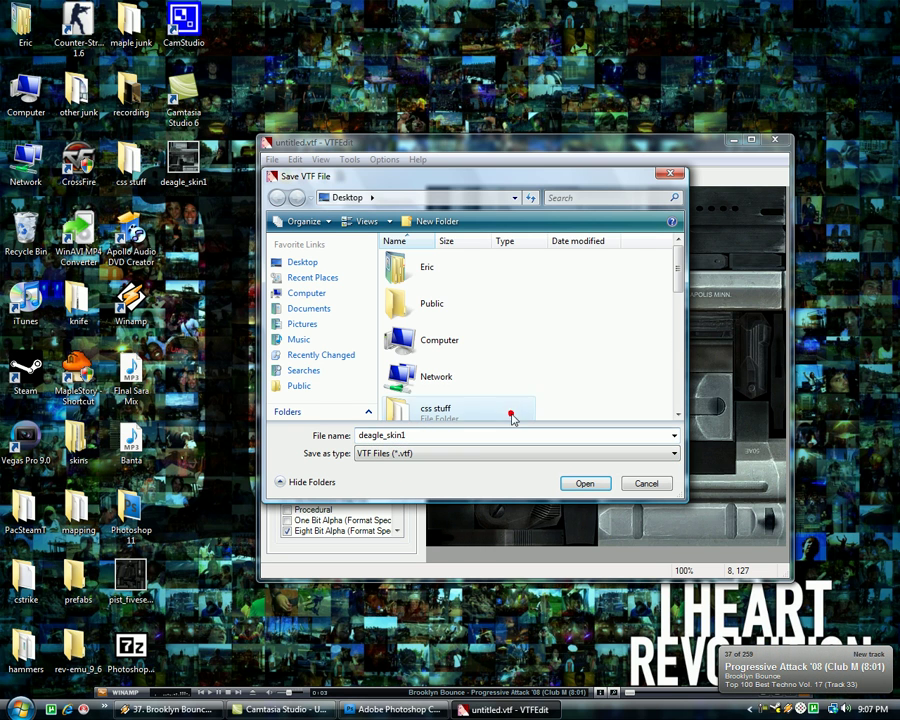
pyautogui.click(588, 400)
pyautogui.click(585, 483)
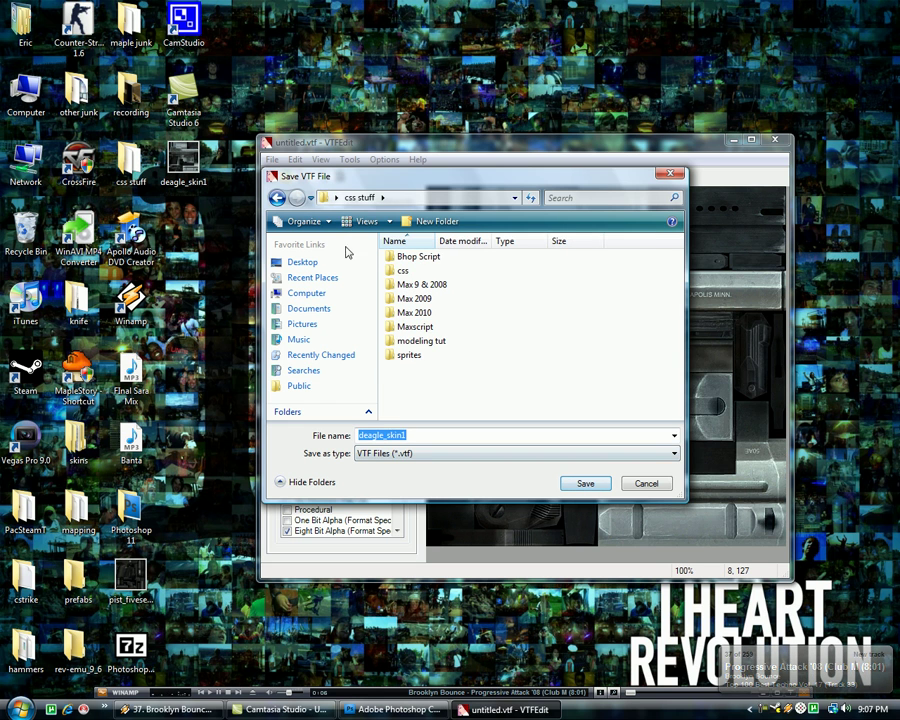
pyautogui.click(276, 197)
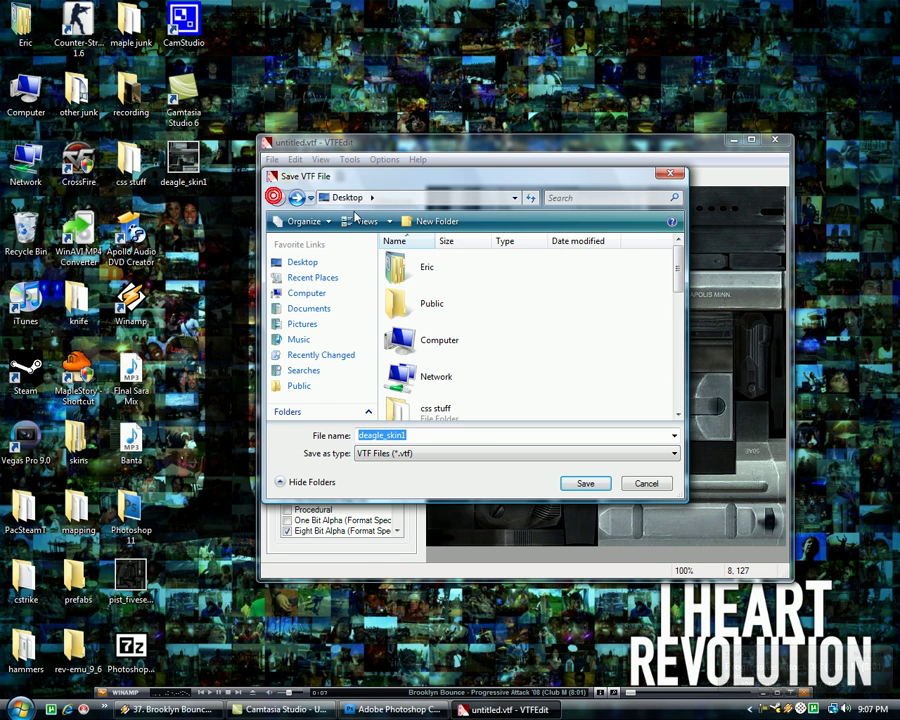
pyautogui.click(597, 484)
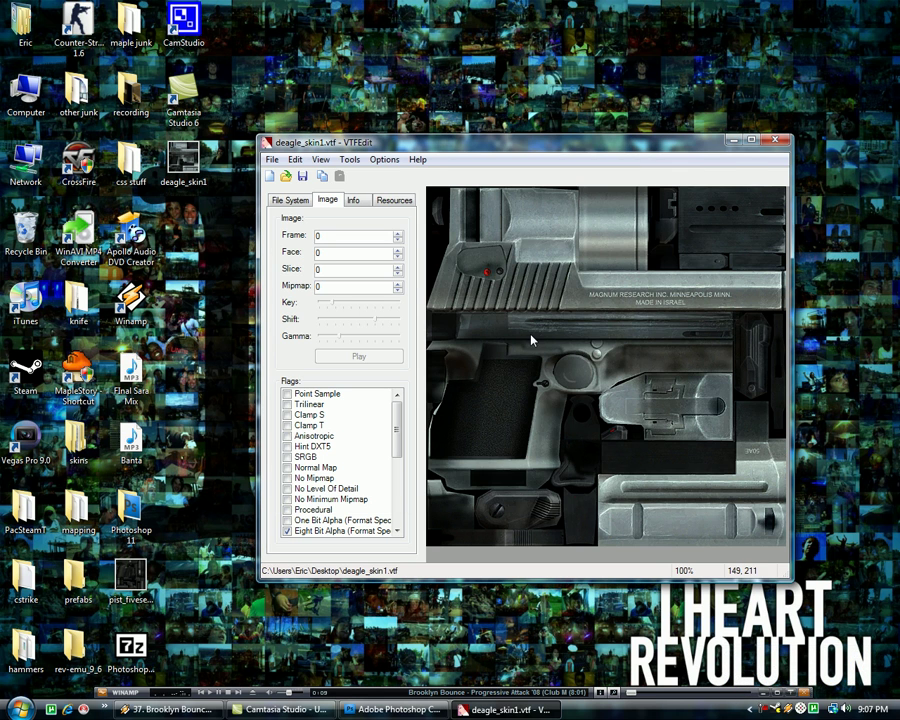
# Step: Close VTFEdit and browse from PacSteamT down to cstrike\materials\models\weapons\v_models in Explorer
pyautogui.click(779, 140)
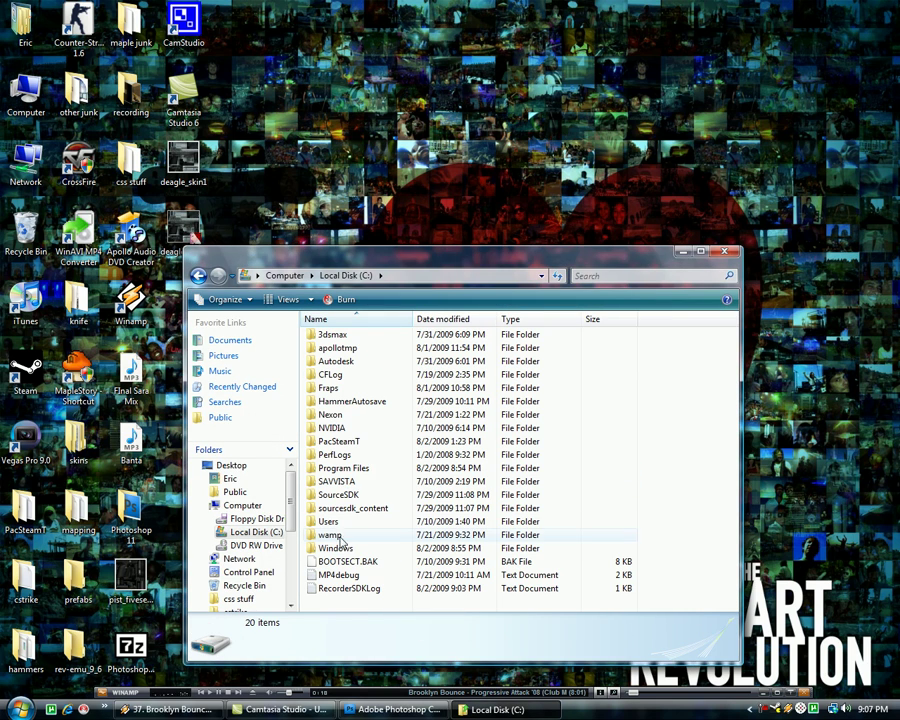
pyautogui.doubleClick(348, 445)
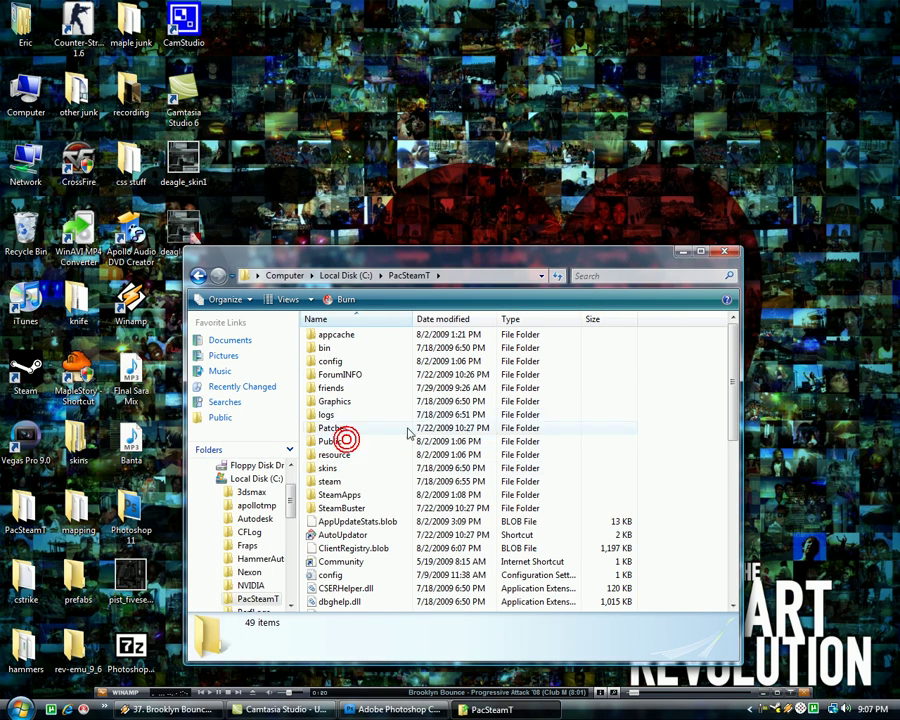
pyautogui.doubleClick(341, 495)
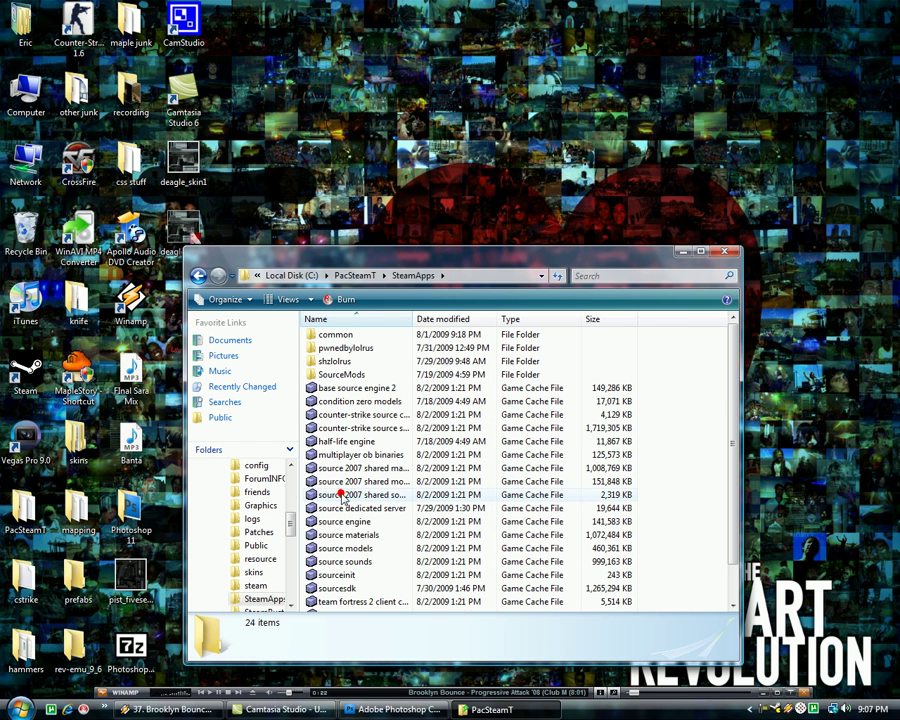
pyautogui.doubleClick(362, 348)
pyautogui.doubleClick(366, 336)
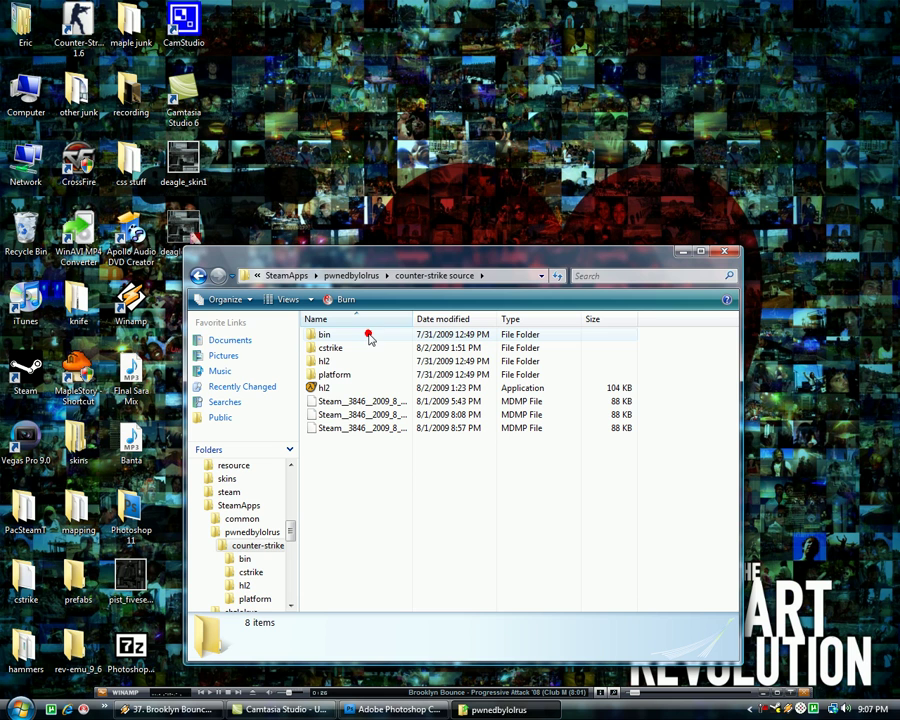
pyautogui.doubleClick(333, 347)
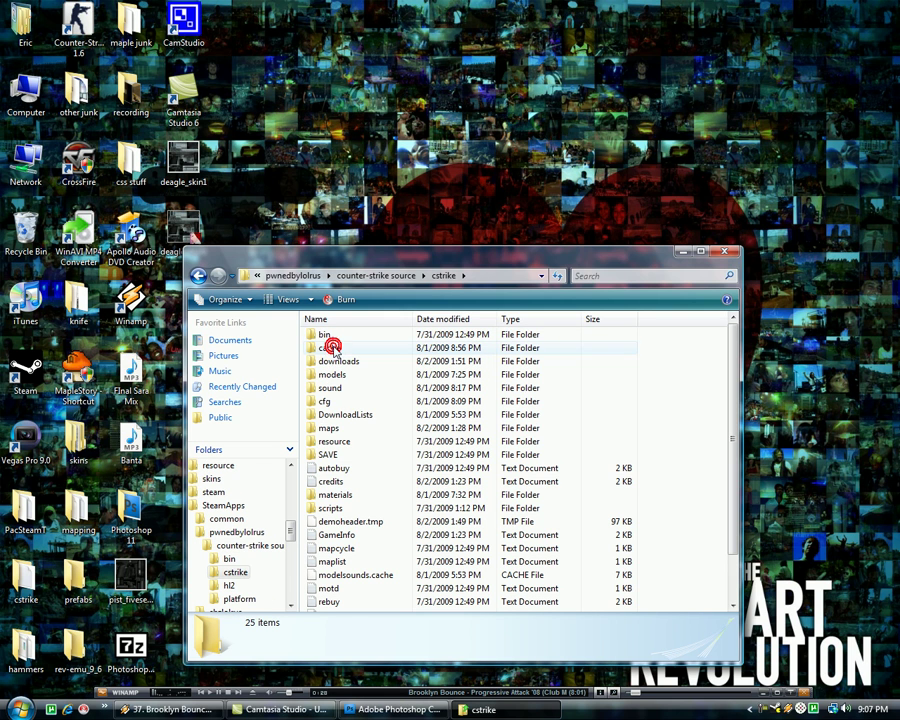
pyautogui.doubleClick(345, 496)
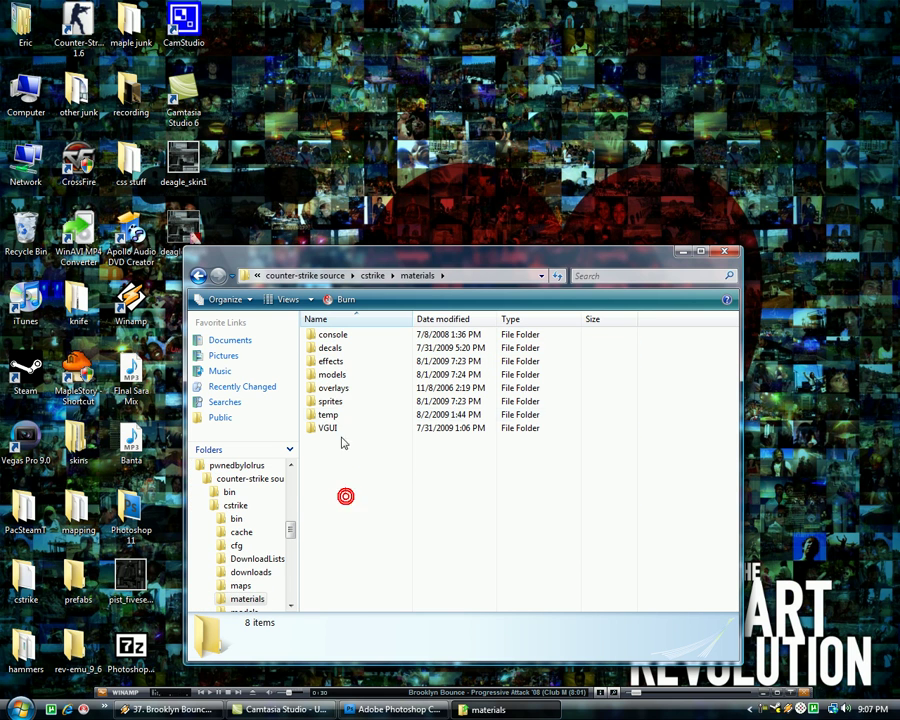
pyautogui.doubleClick(342, 374)
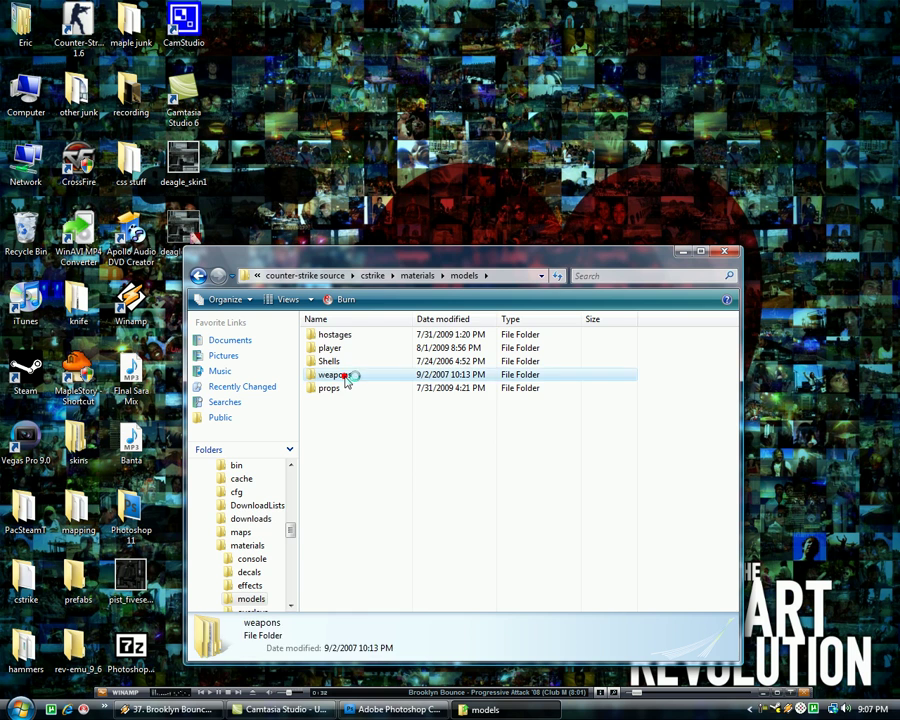
pyautogui.doubleClick(343, 375)
pyautogui.doubleClick(344, 334)
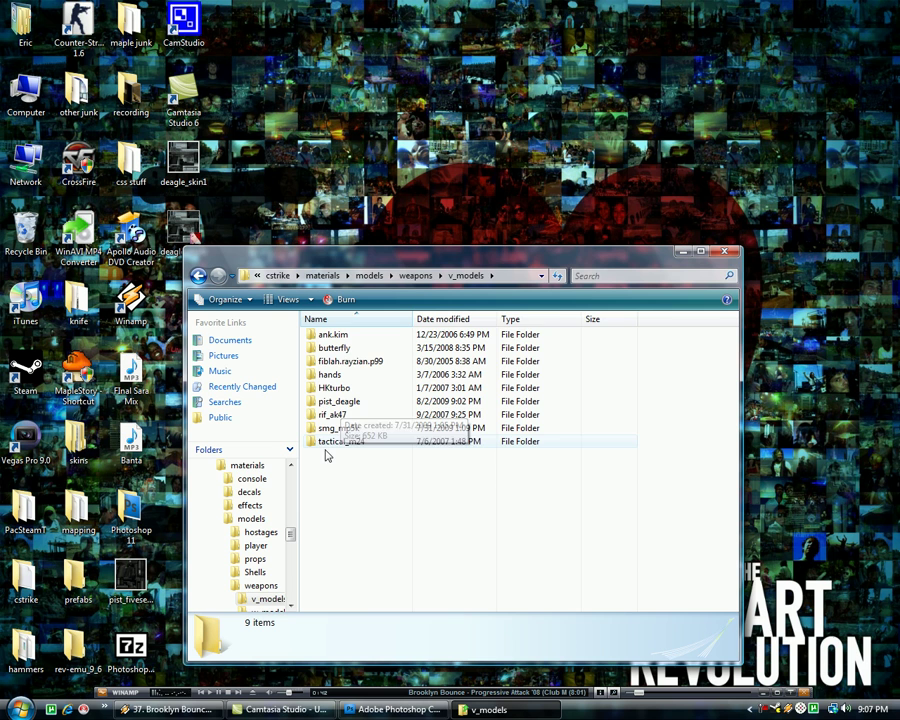
# Step: Open pist_deagle, cancel moving the flower deagle_skin1 to the desktop, and close the window
pyautogui.doubleClick(334, 403)
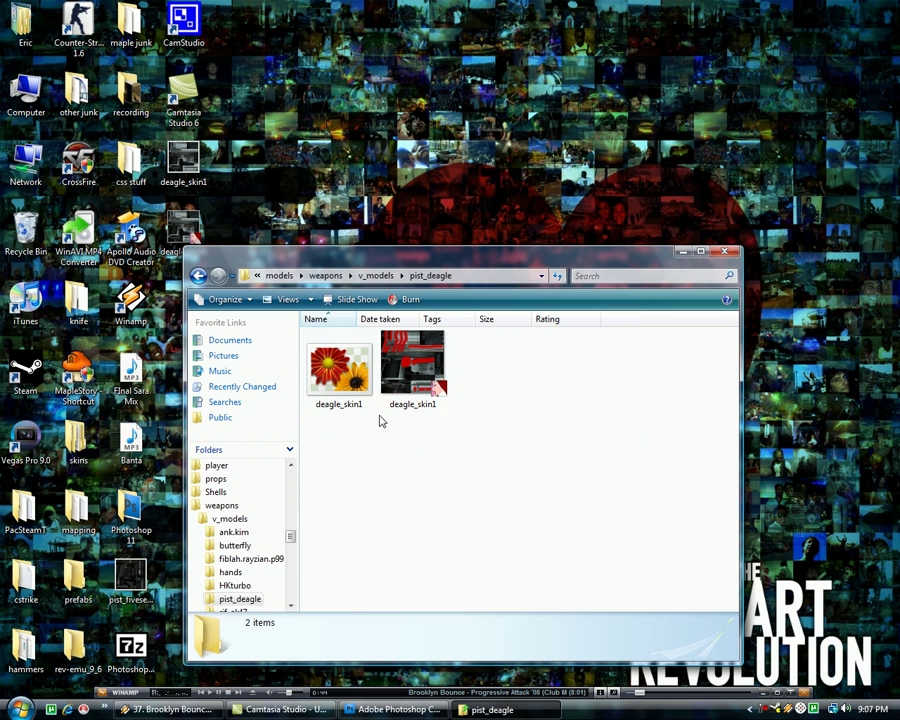
pyautogui.moveTo(420, 260); pyautogui.dragTo(505, 252)
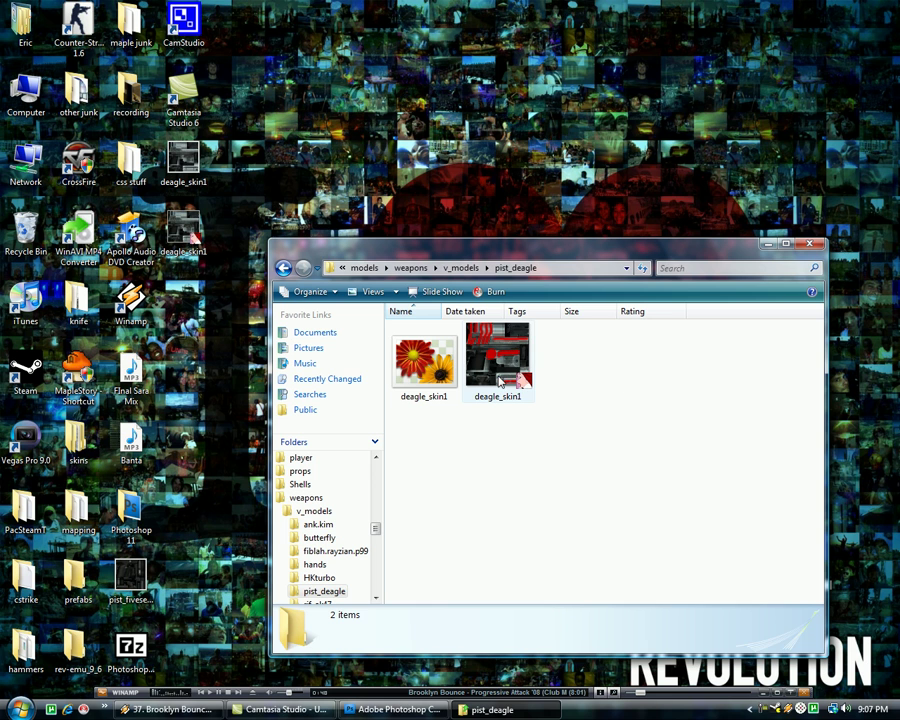
pyautogui.moveTo(424, 362); pyautogui.dragTo(258, 62)
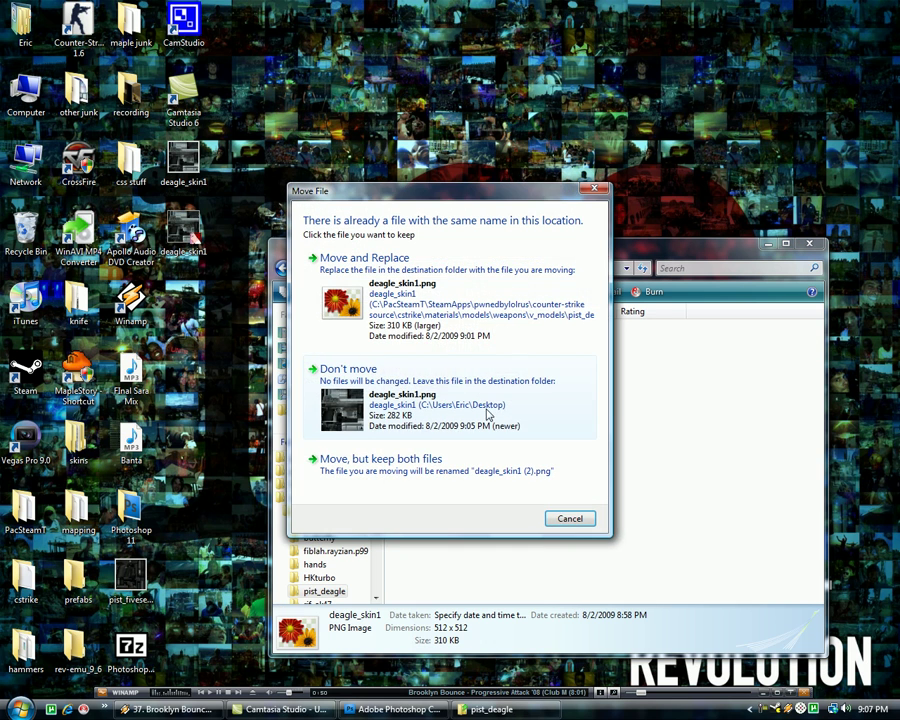
pyautogui.click(567, 518)
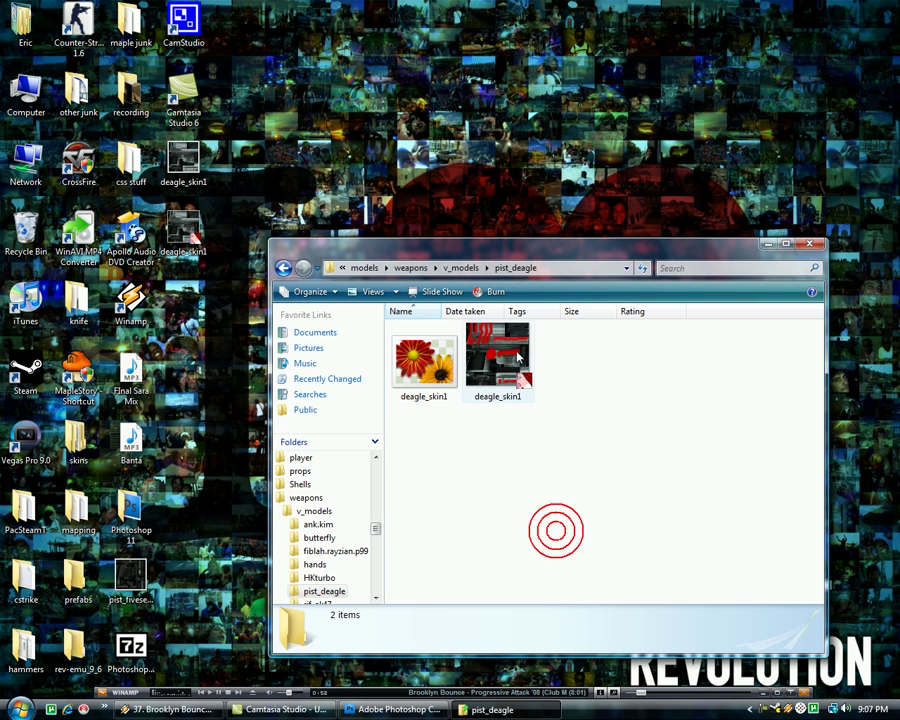
pyautogui.click(498, 394)
pyautogui.click(514, 488)
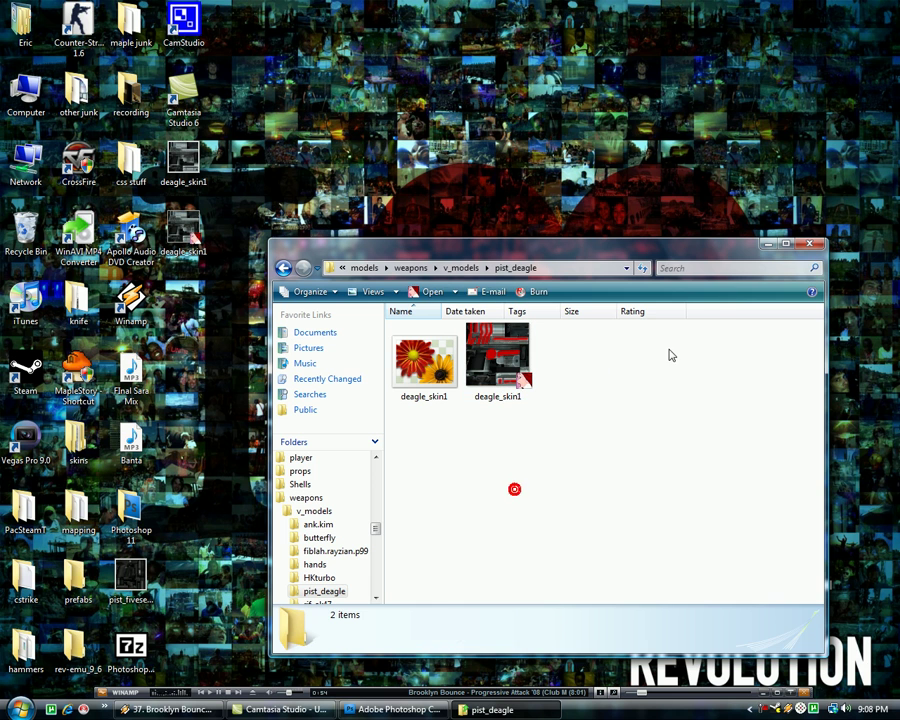
pyautogui.click(808, 245)
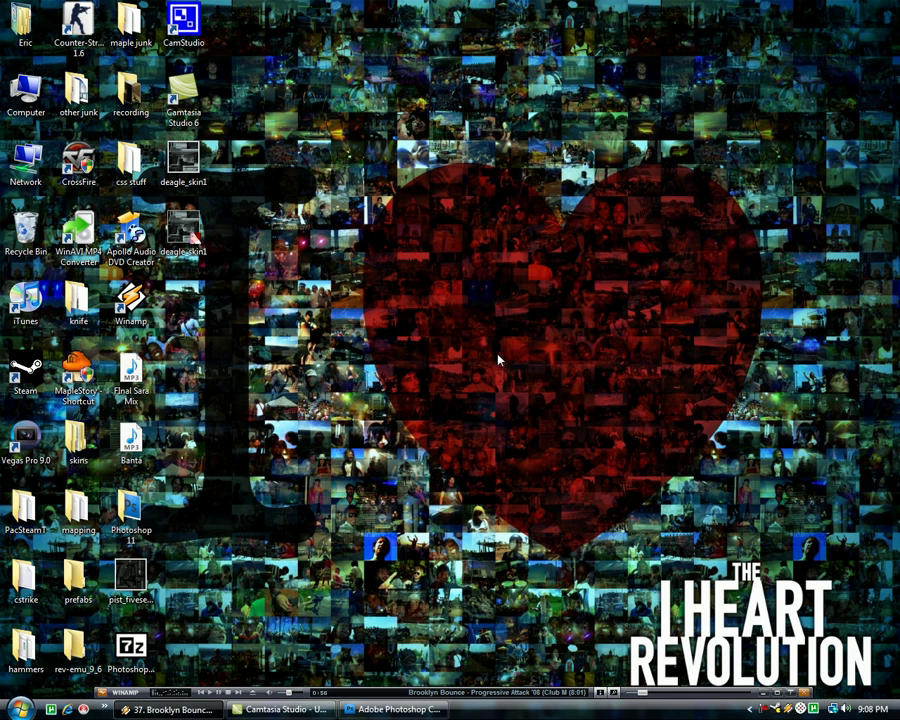